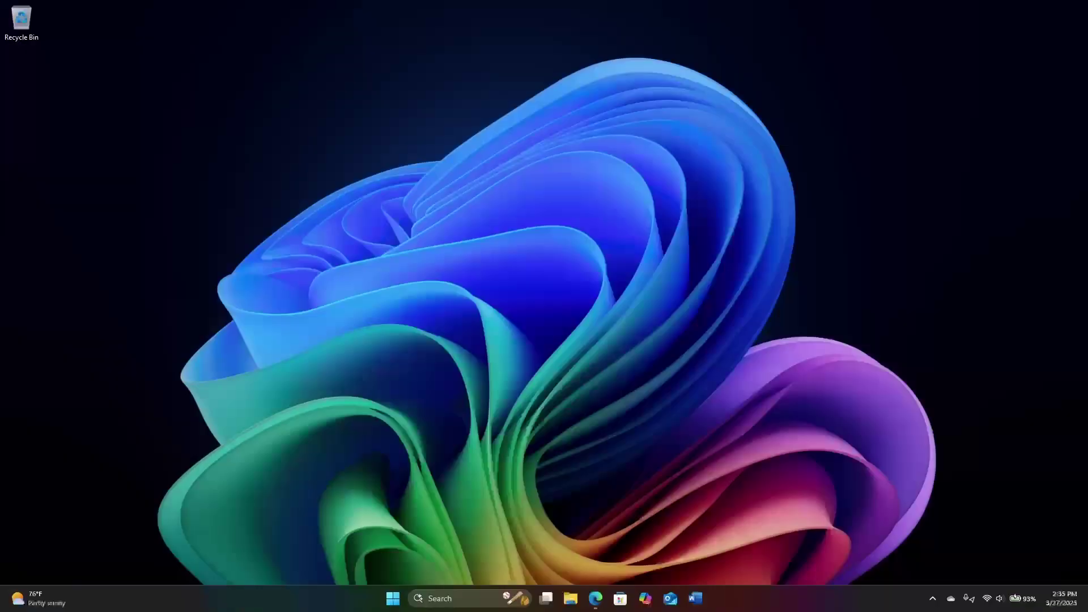
Launch Windows Sandbox from a Start search for 'sandbox'
key(super)
text(s)
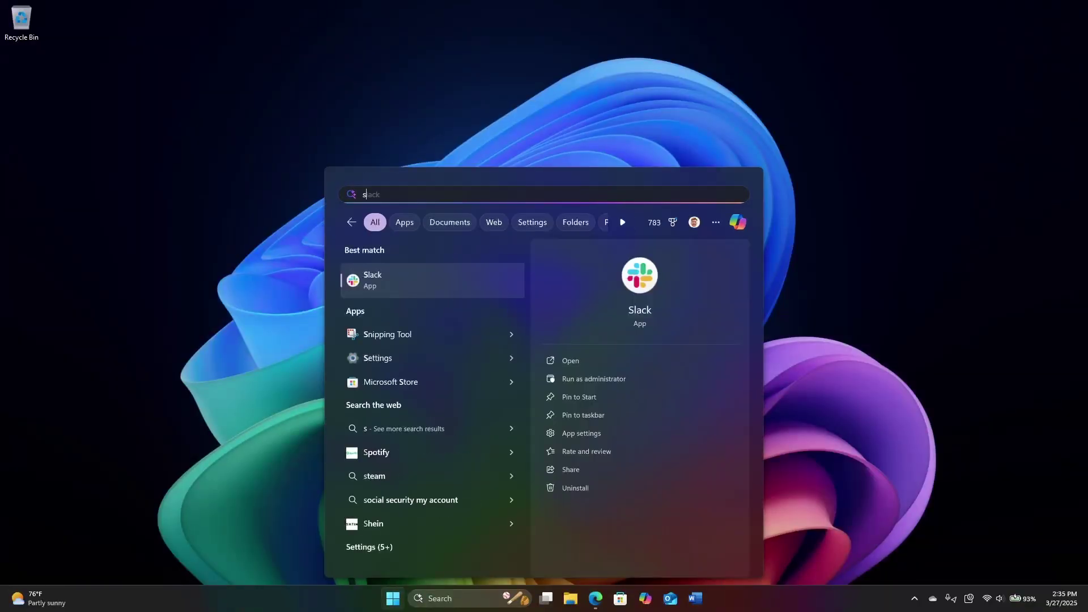
text(andoox)
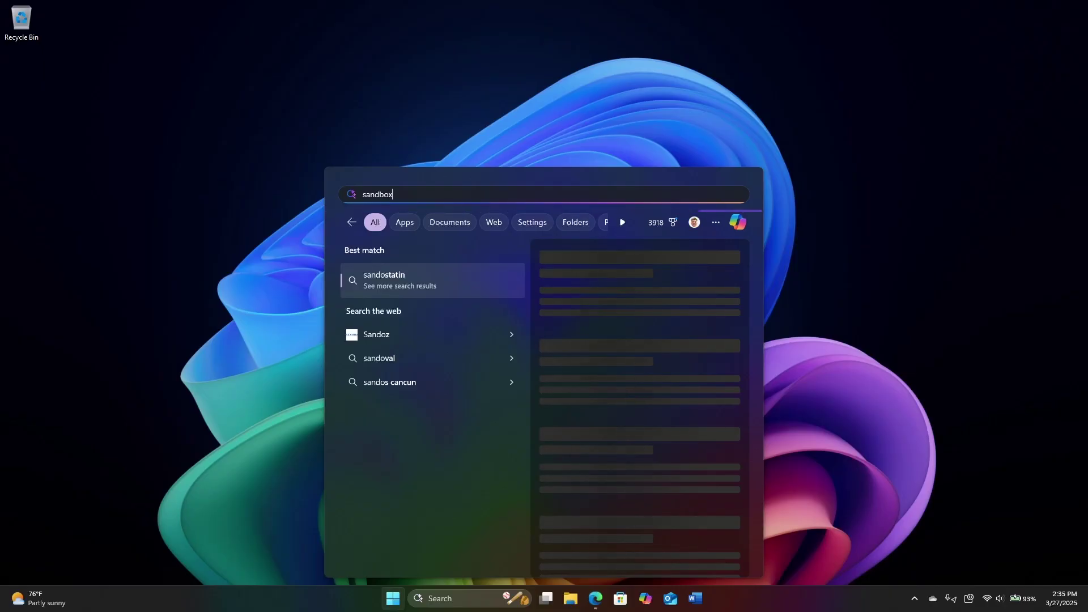
key(Return)
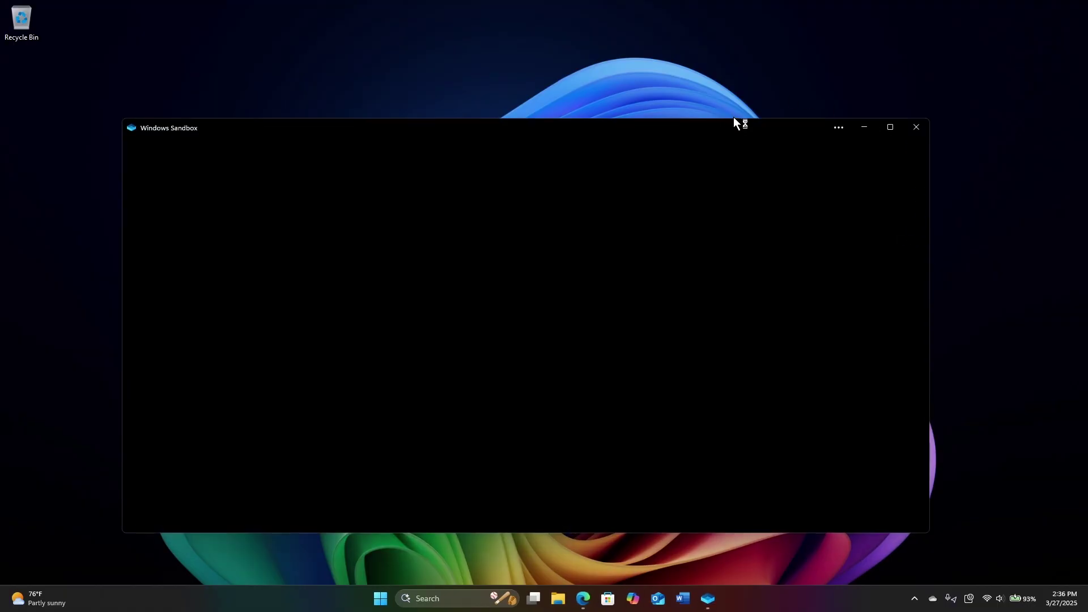
Enlarge the Sandbox window, add a 'New folder' on its desktop, then close and discard the sandbox
drag(734, 119, 713, 61)
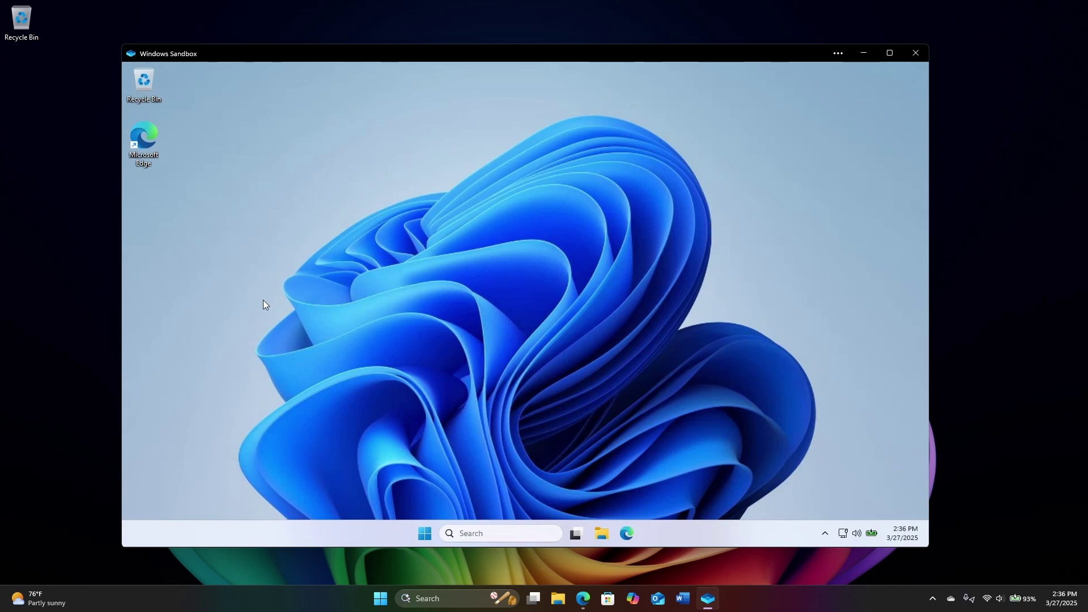
right_click(273, 258)
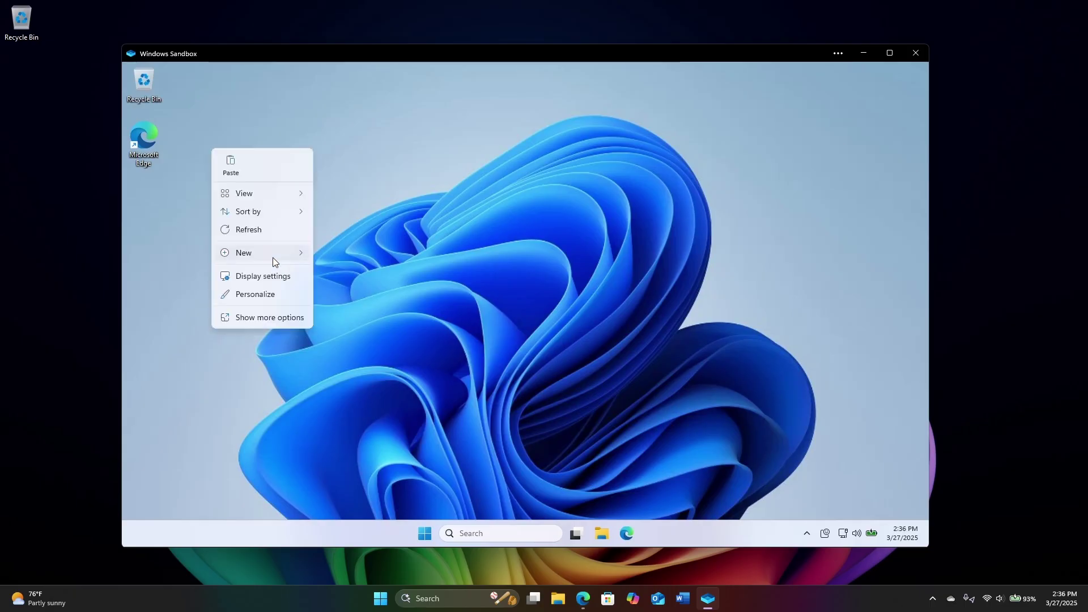
mouse_move(294, 194)
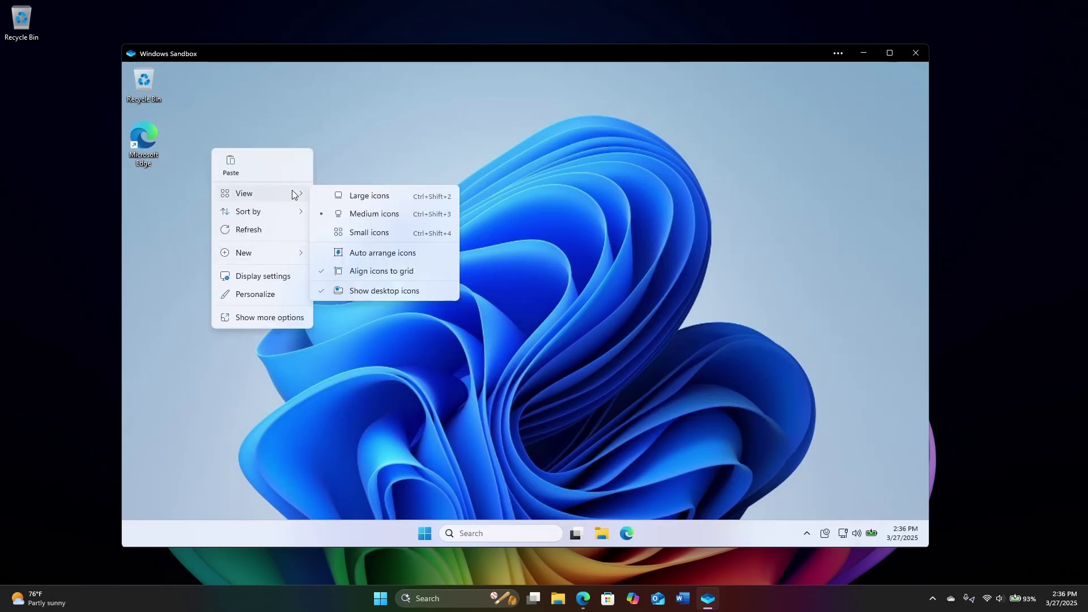
mouse_move(289, 253)
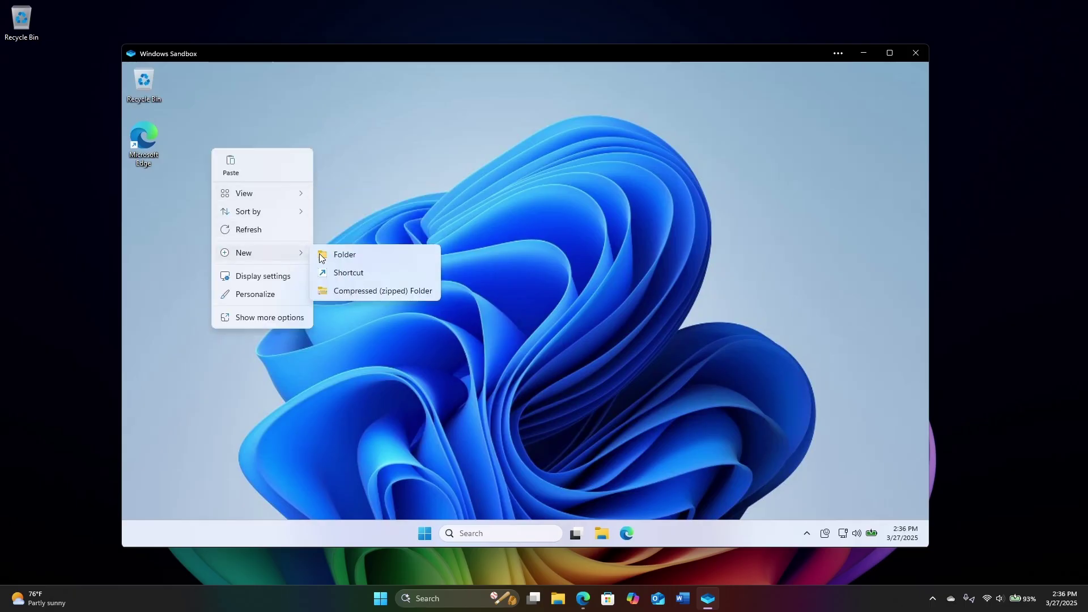
click(364, 252)
key(Return)
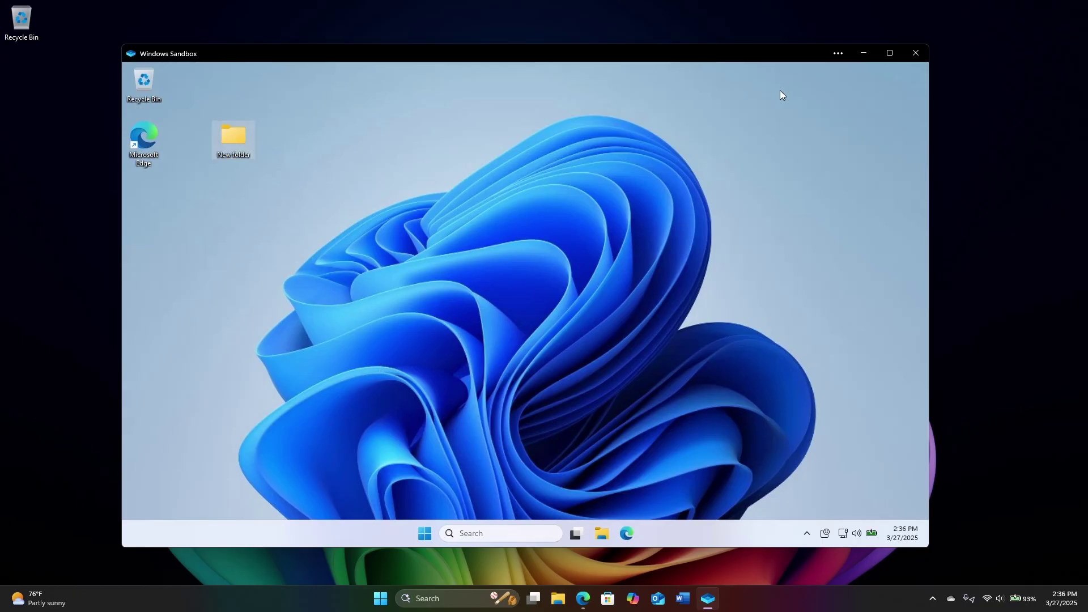
click(905, 57)
click(516, 324)
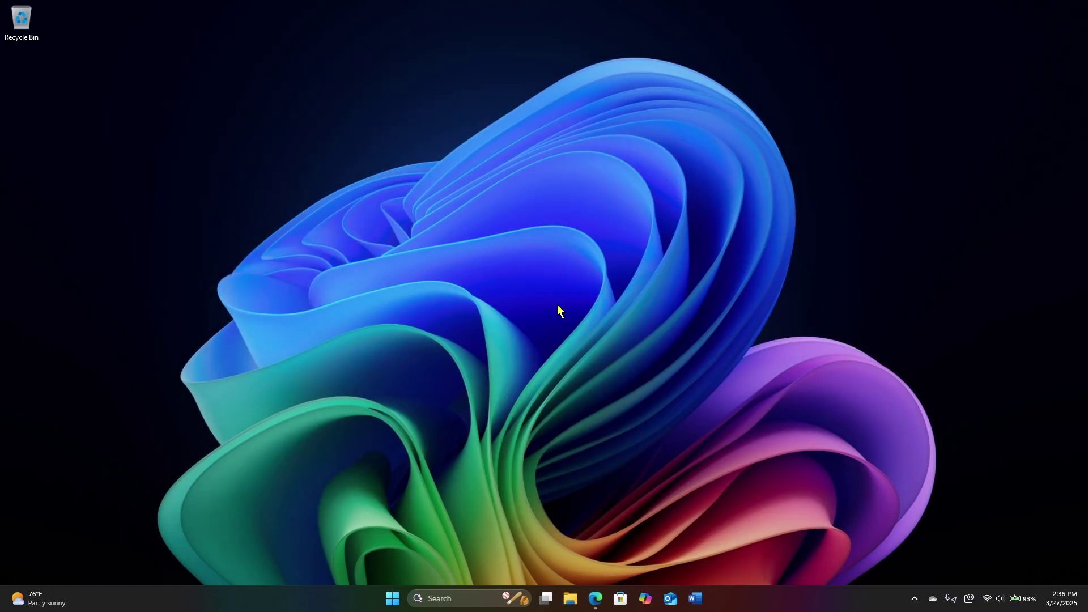
Relaunch Windows Sandbox from a 'sandbox' search
key(super)
text(d)
key(BackSpace)
text(sandbox)
key(Return)
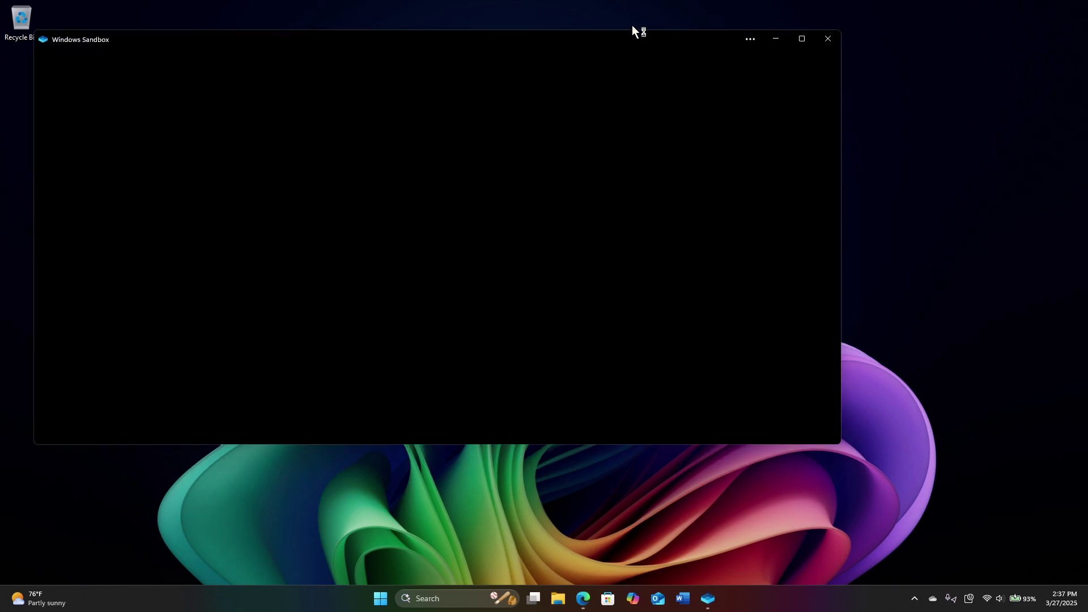
Reposition and enlarge the Sandbox window to reveal its fresh desktop
drag(634, 32, 705, 50)
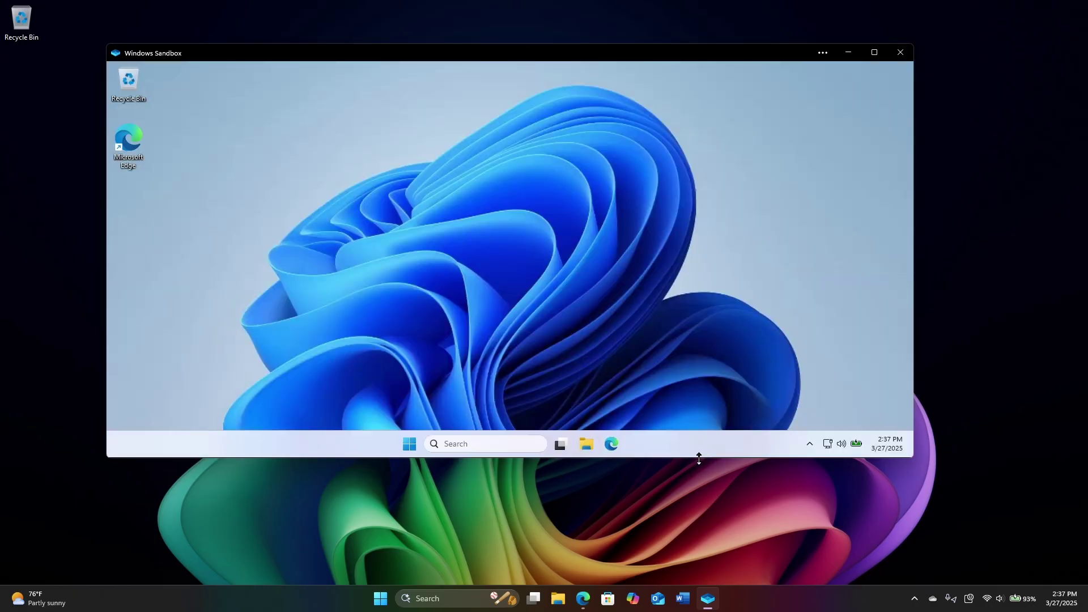
drag(698, 457, 712, 564)
drag(515, 66, 534, 45)
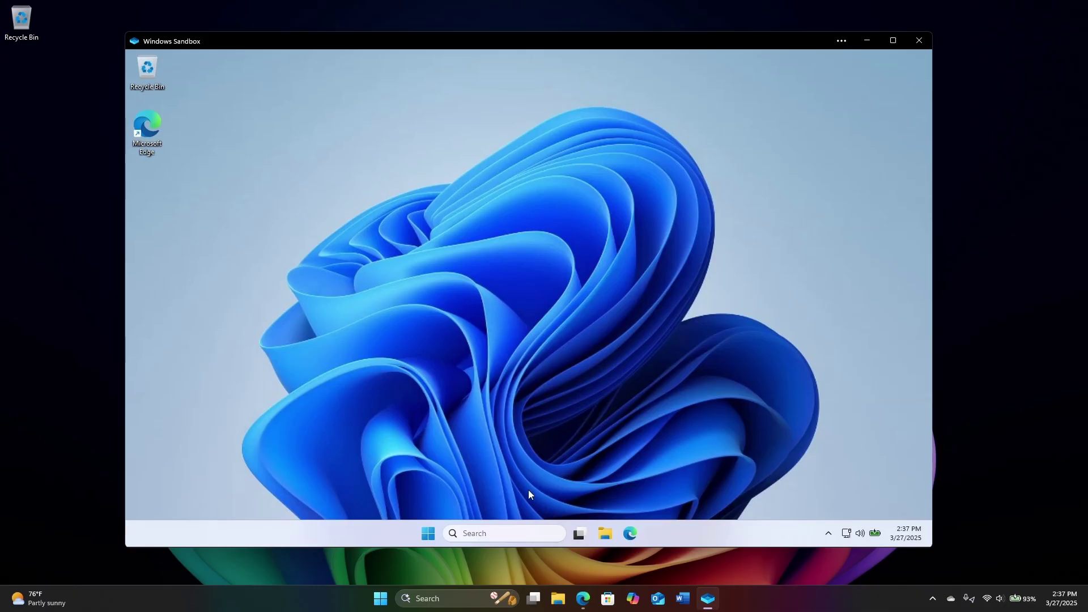
click(438, 530)
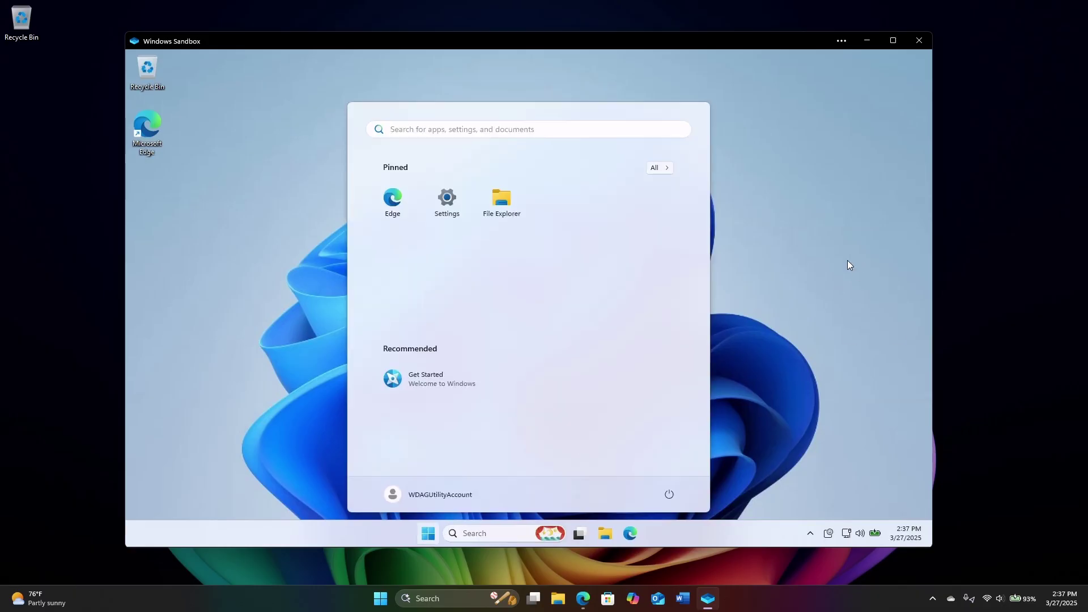
click(659, 168)
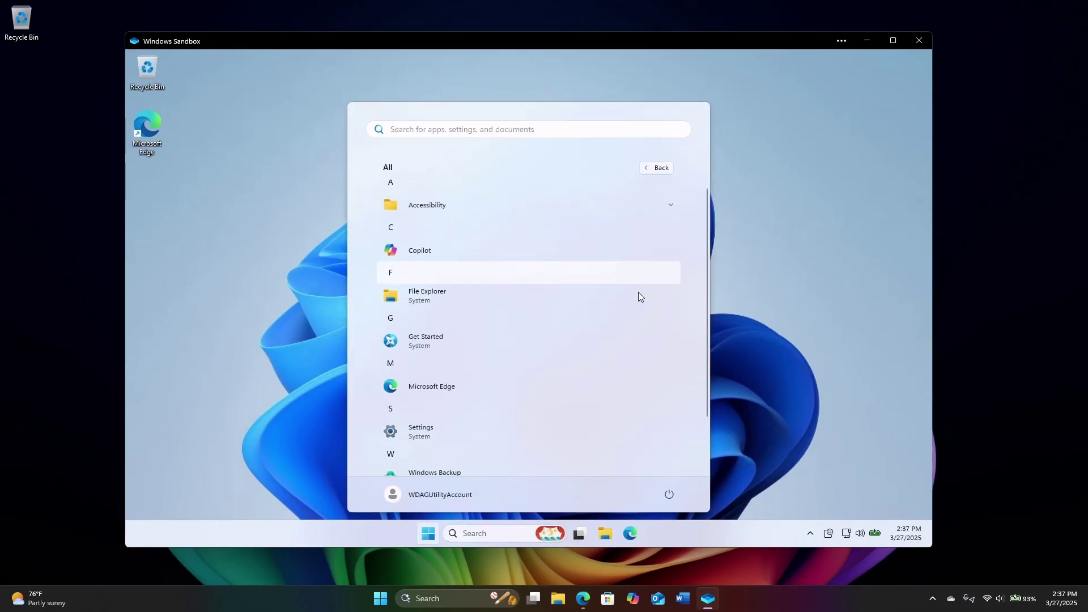
scroll(638, 291, down, 1)
scroll(639, 291, up, 1)
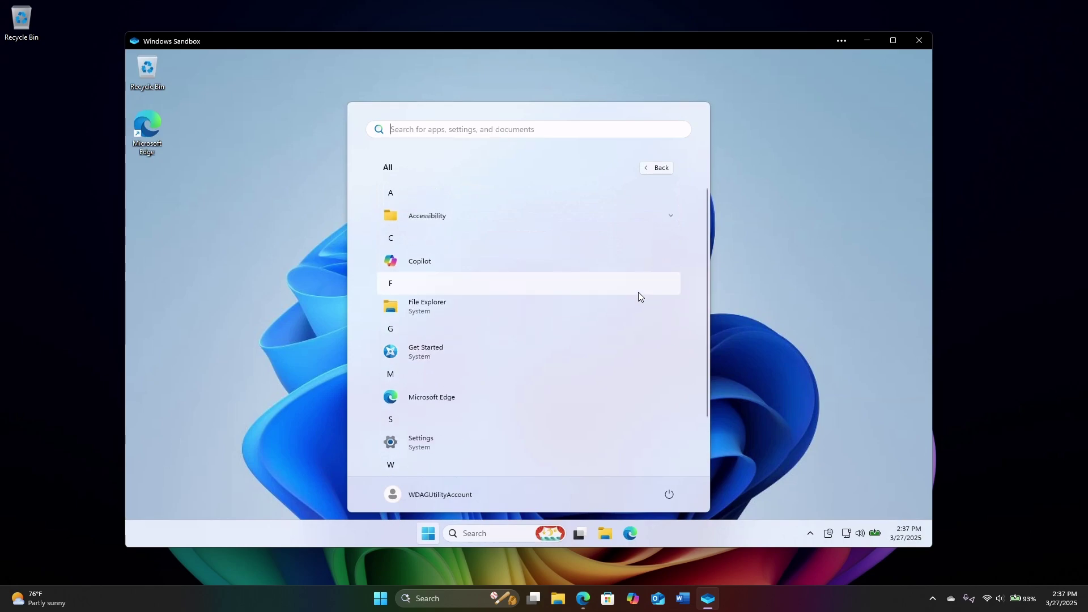
scroll(608, 311, down, 1)
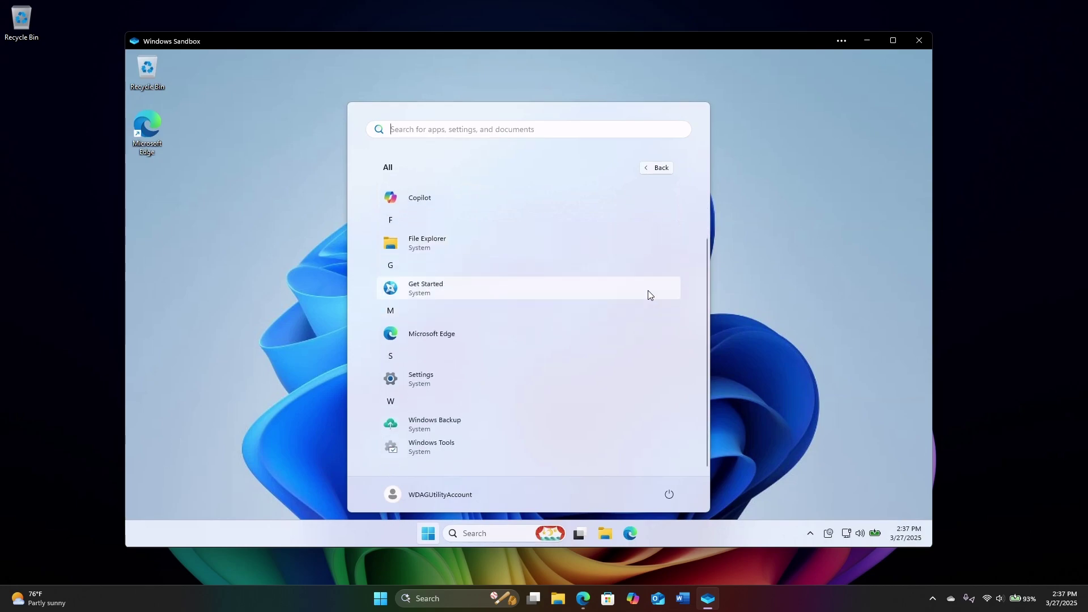
scroll(648, 292, up, 1)
click(765, 213)
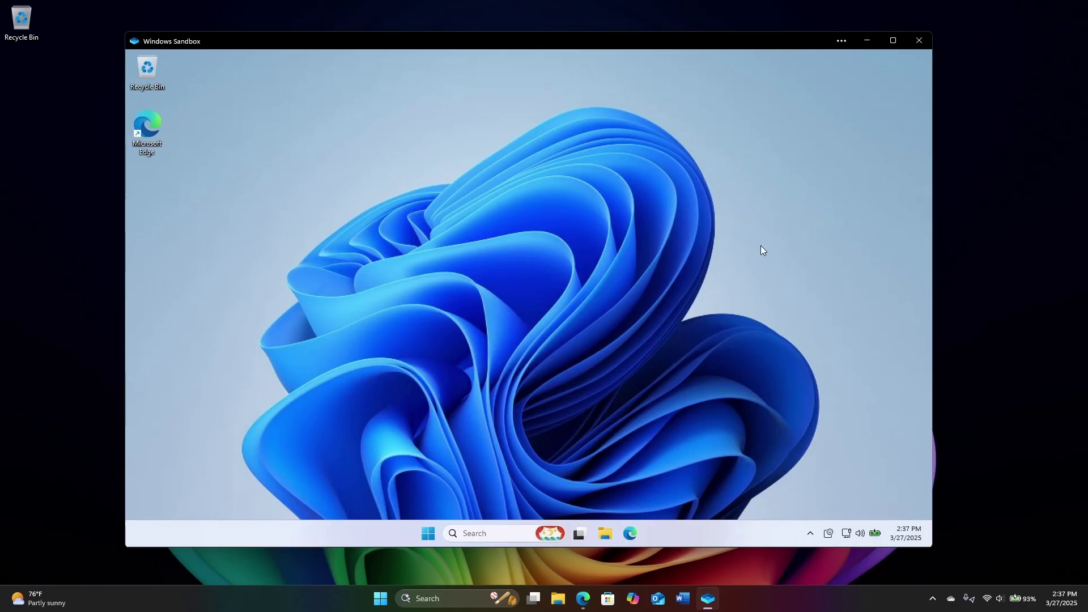
key(super)
text(features)
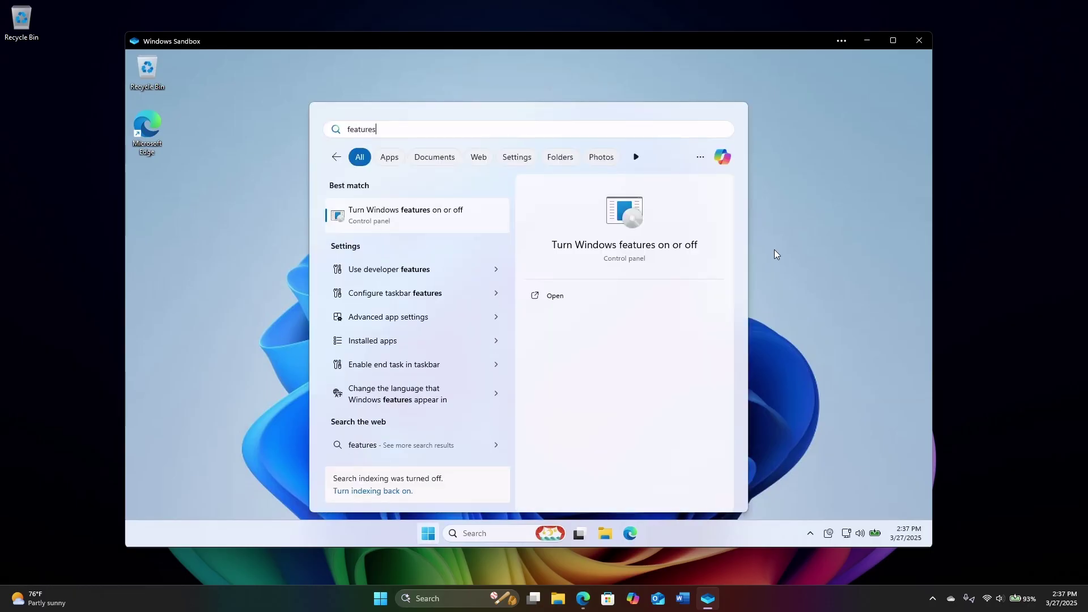
key(Return)
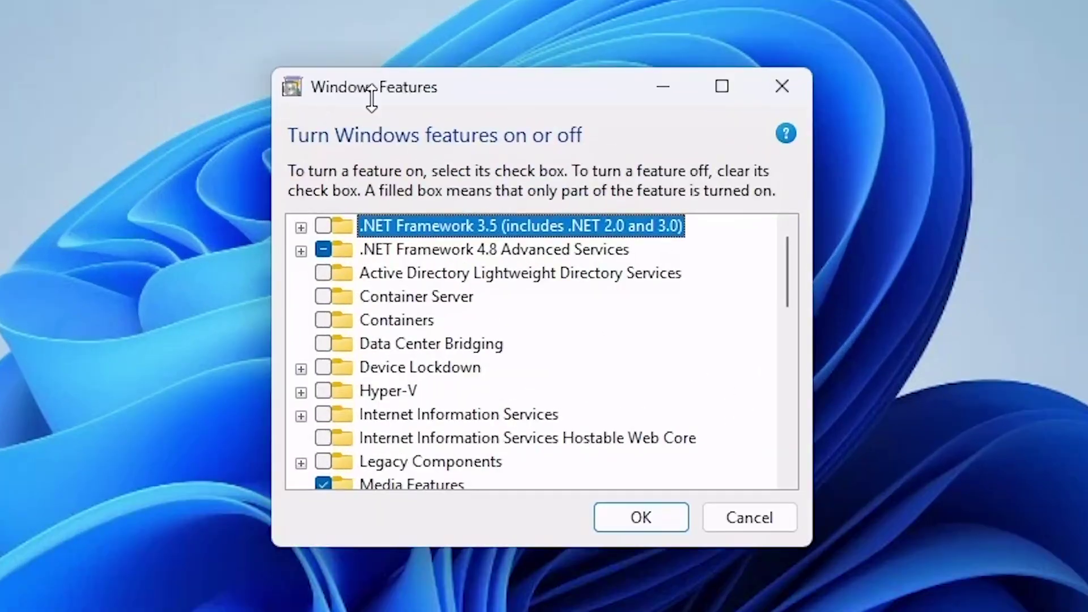
drag(784, 274, 815, 495)
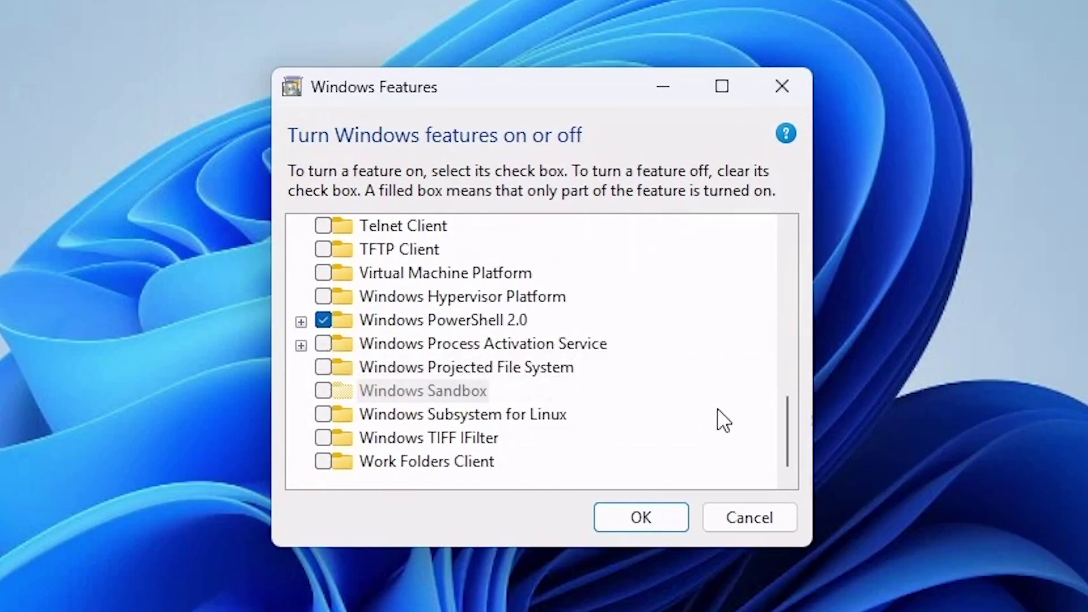
mouse_move(784, 435)
mouse_down()
mouse_move(787, 391)
mouse_move(787, 457)
mouse_up()
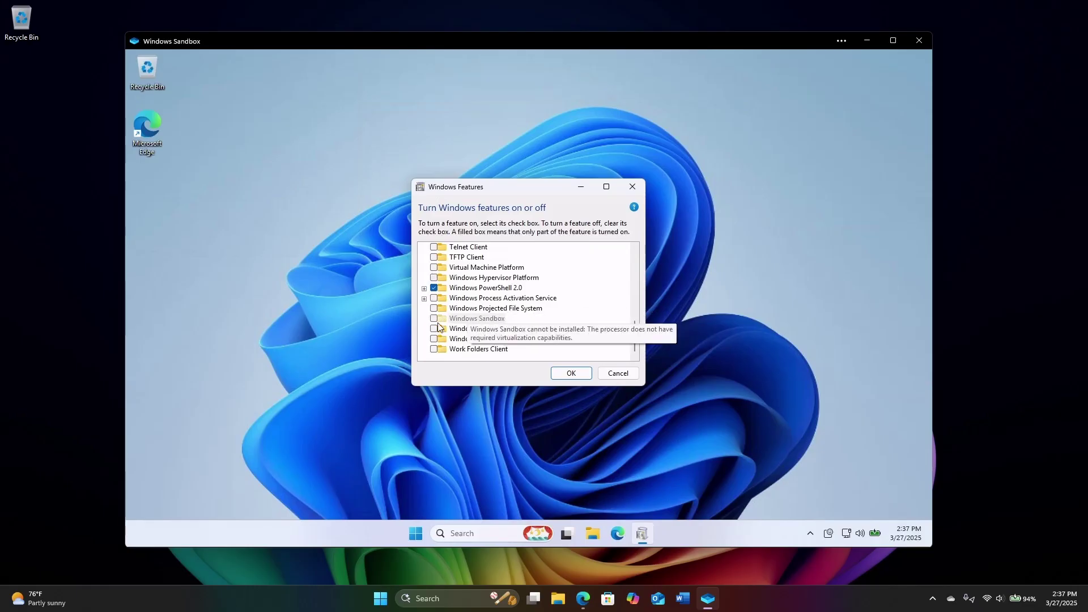
click(619, 375)
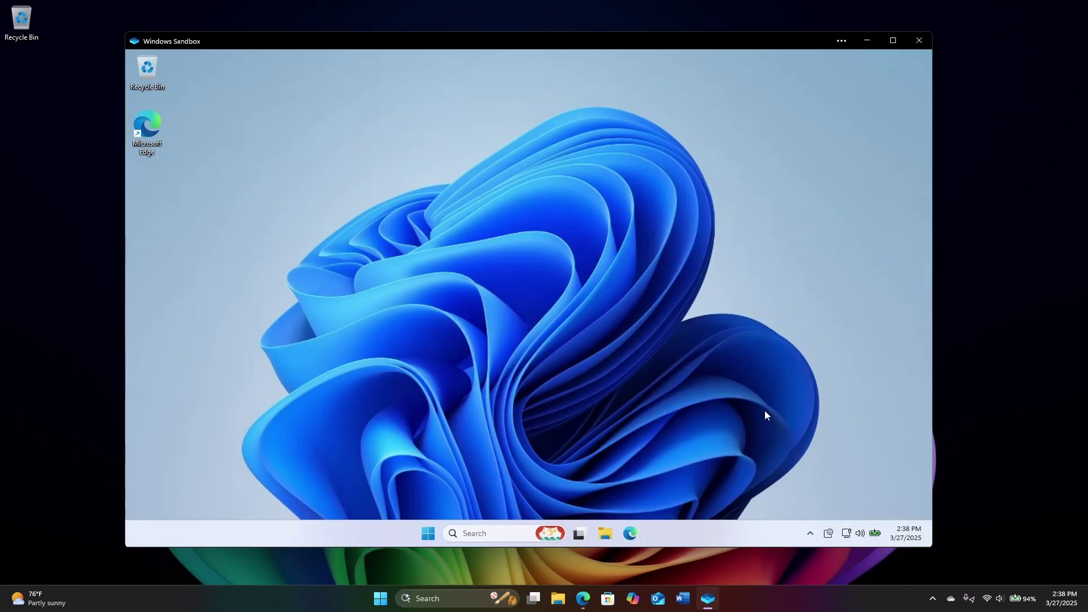
Share the host Pictures folder into the sandbox, then open and close it there
click(838, 42)
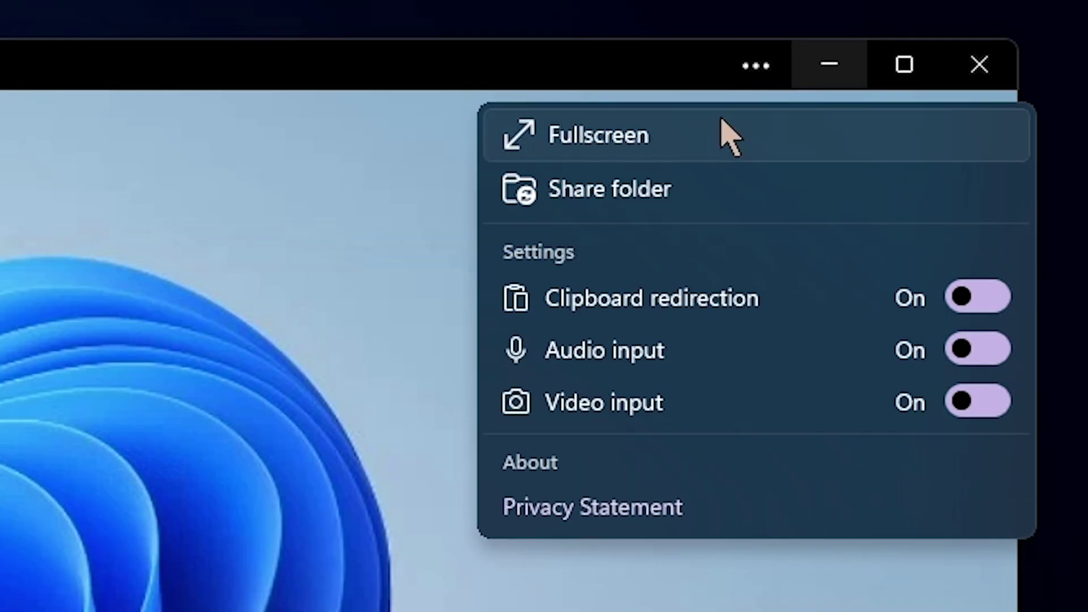
click(715, 189)
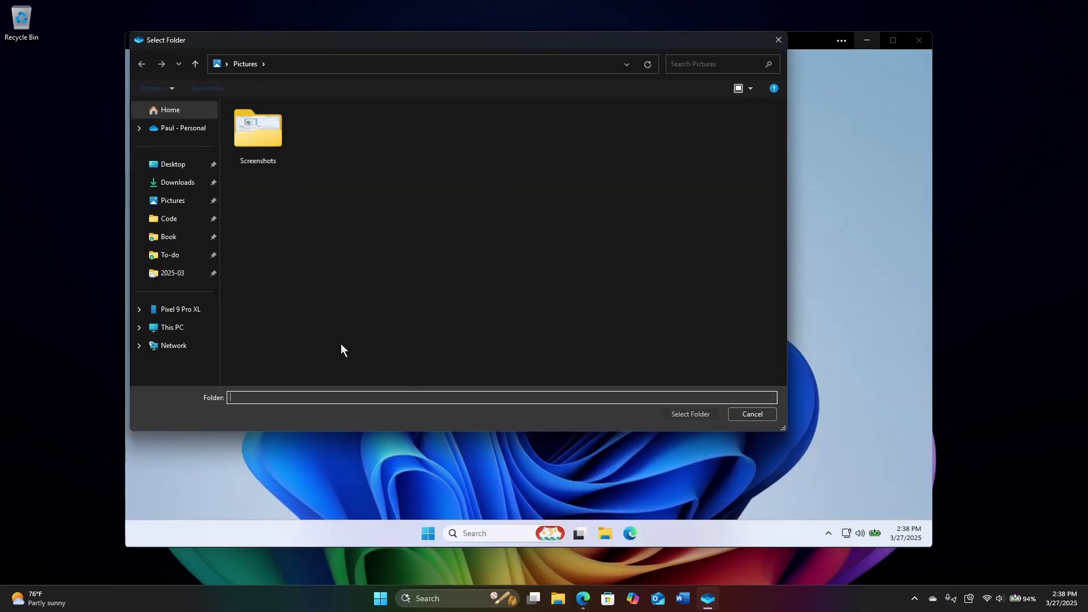
click(177, 202)
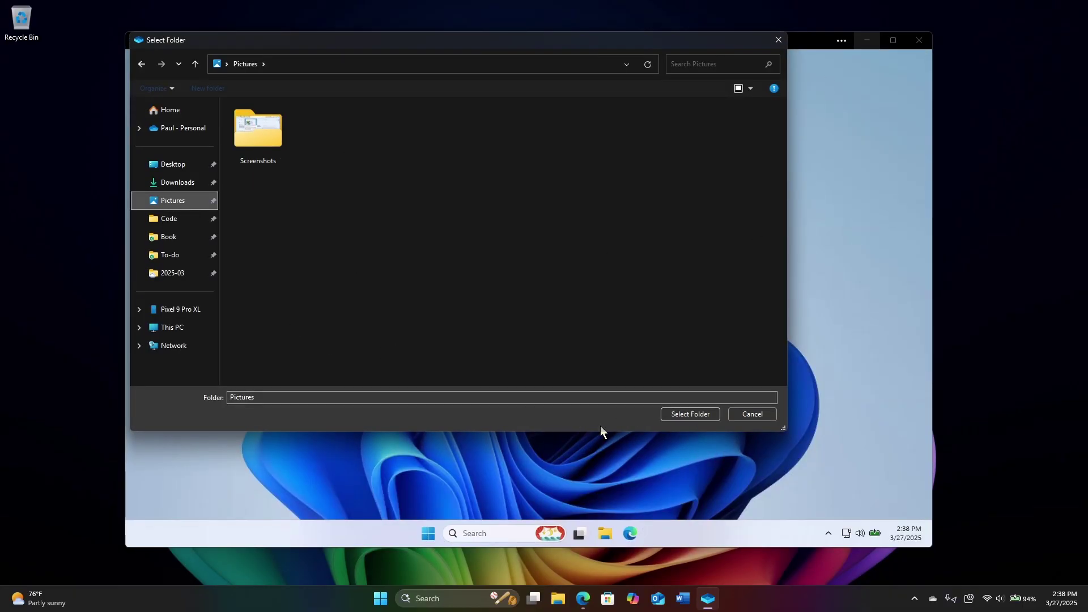
click(690, 415)
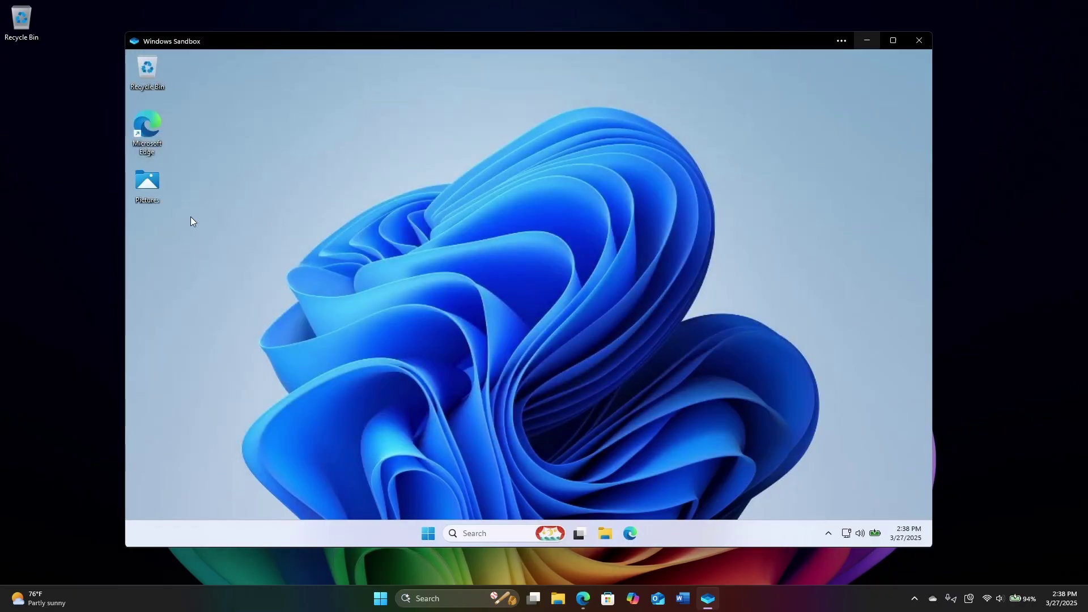
double_click(141, 187)
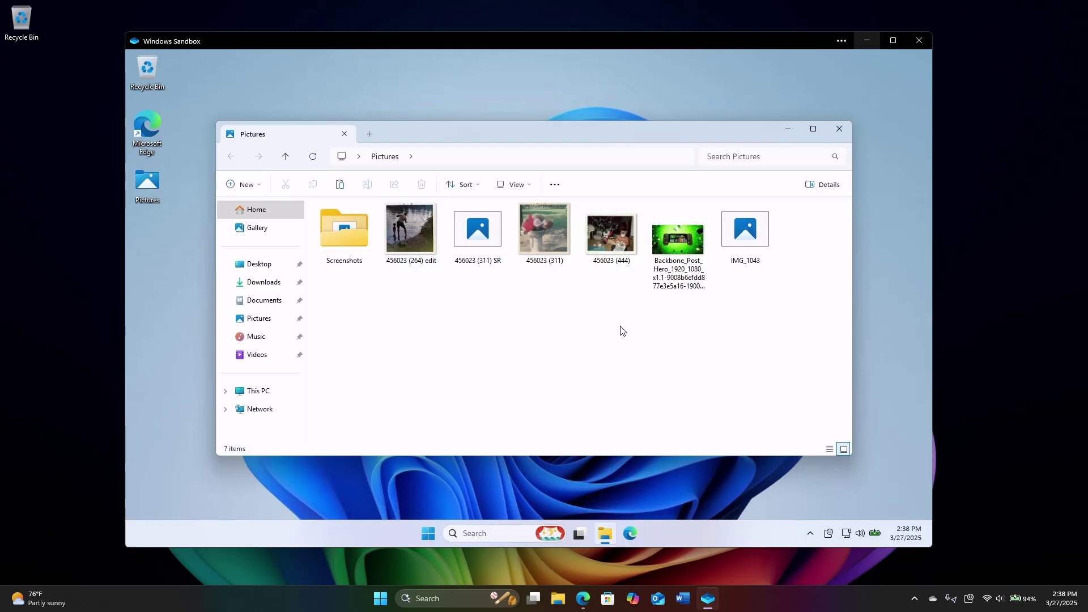
click(847, 130)
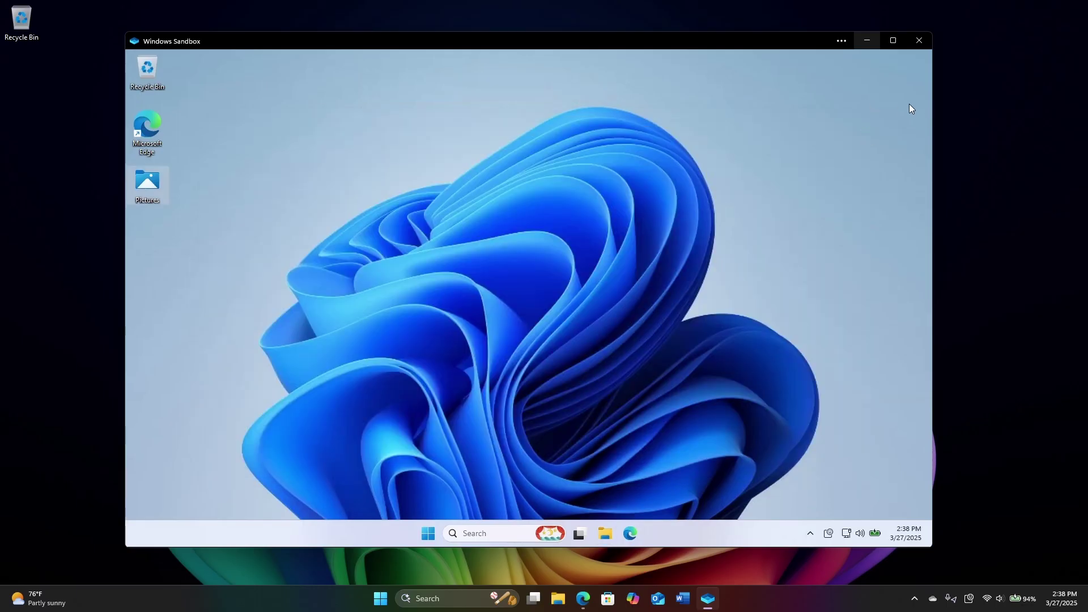
Glance at the Sandbox options menu, then launch Notepad from the host search
click(847, 41)
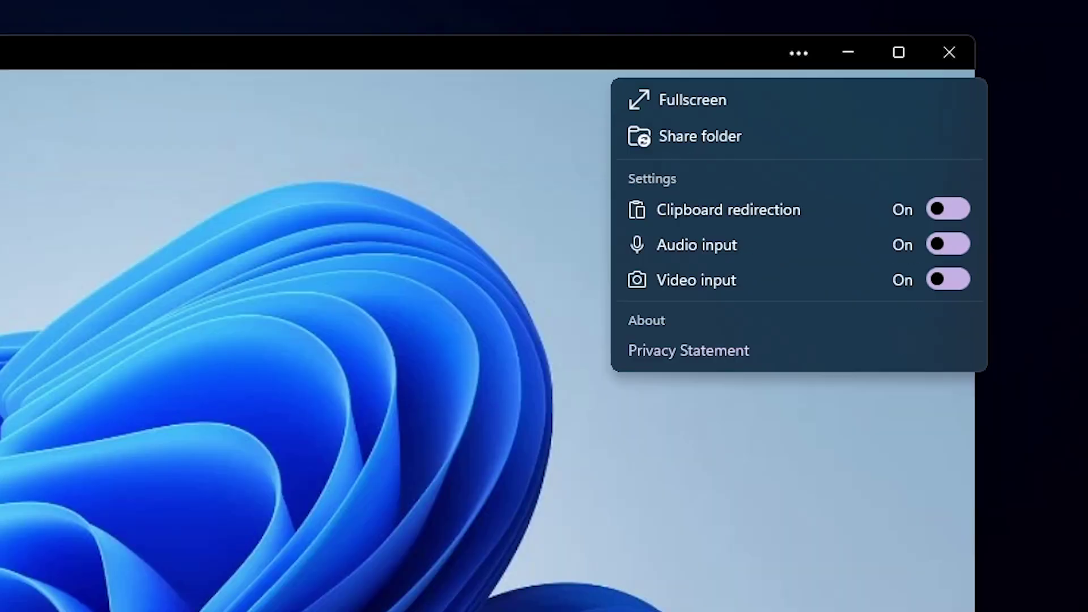
key(Escape)
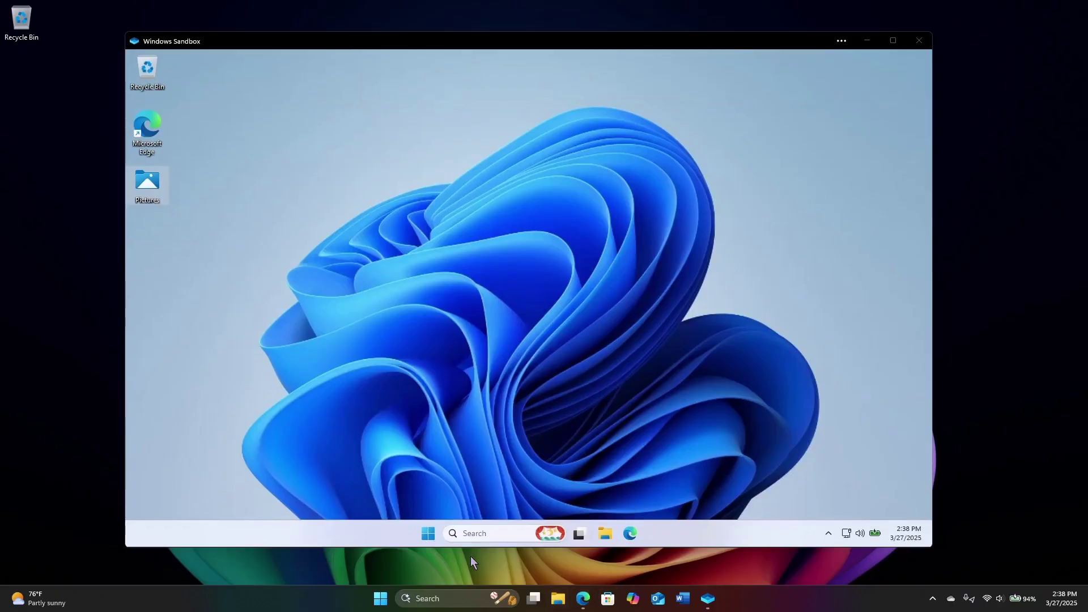
key(super)
text(ote)
key(BackSpace)
key(BackSpace)
key(BackSpace)
text(not)
key(BackSpace)
key(BackSpace)
key(BackSpace)
key(Return)
Type 'This is some words' in Notepad and cut it to the clipboard
drag(352, 42, 549, 104)
text(This is some words)
key(ctrl+a)
key(BackSpace)
Close Notepad, put 'This is some words' into sandbox Edge's address bar, then close Edge
click(862, 106)
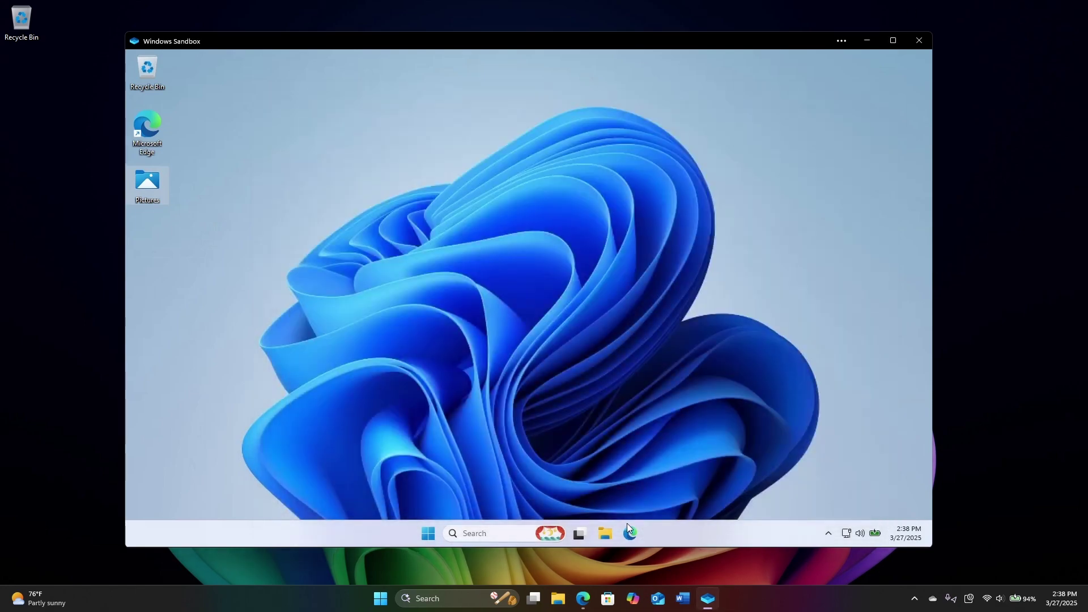
click(638, 441)
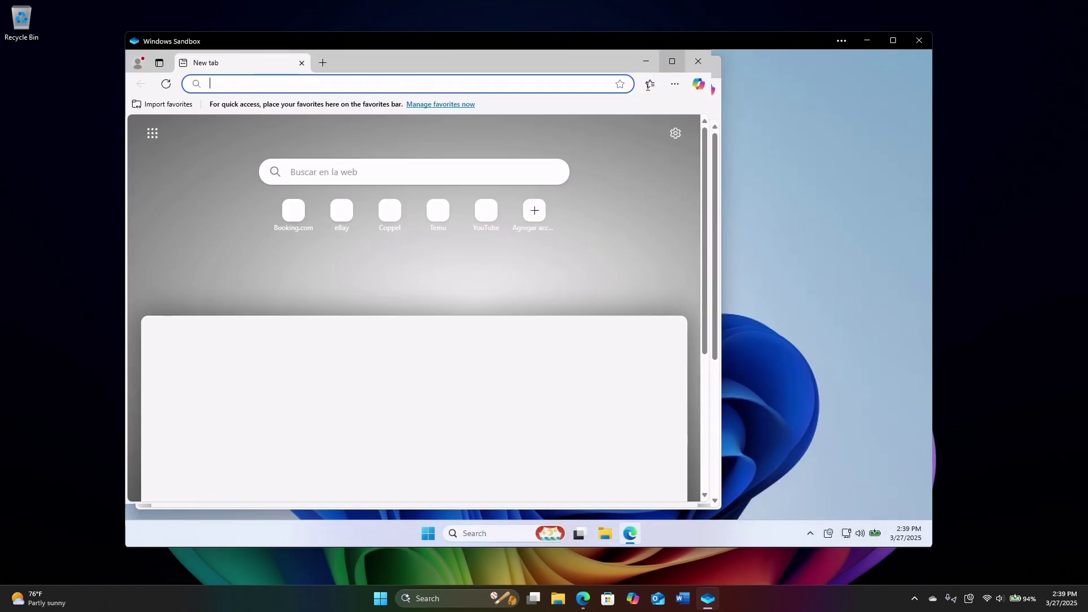
click(672, 61)
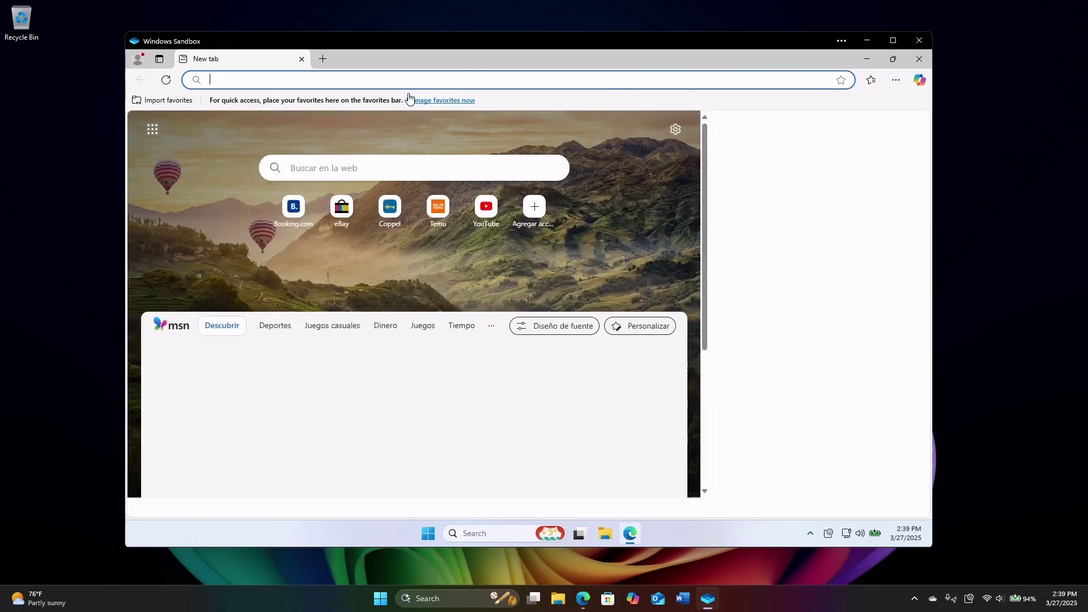
text(This is some words)
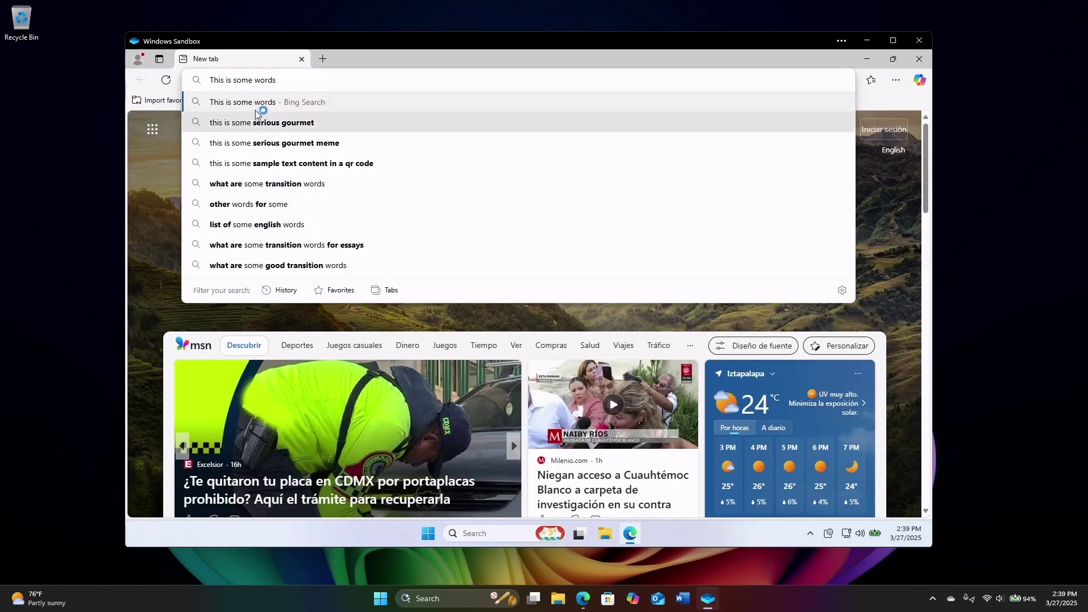
drag(276, 80, 196, 82)
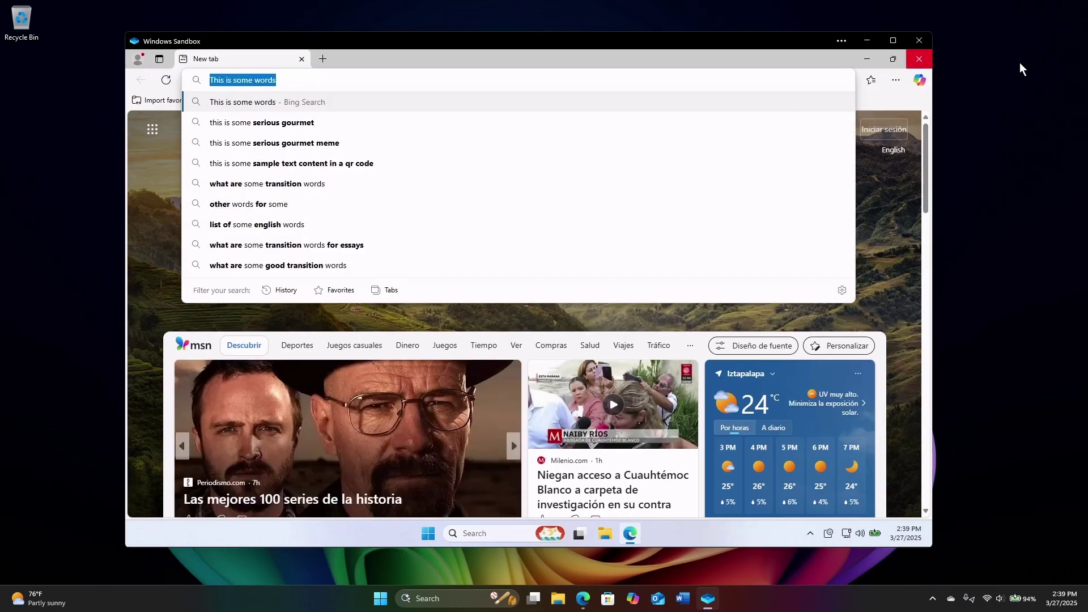
click(925, 61)
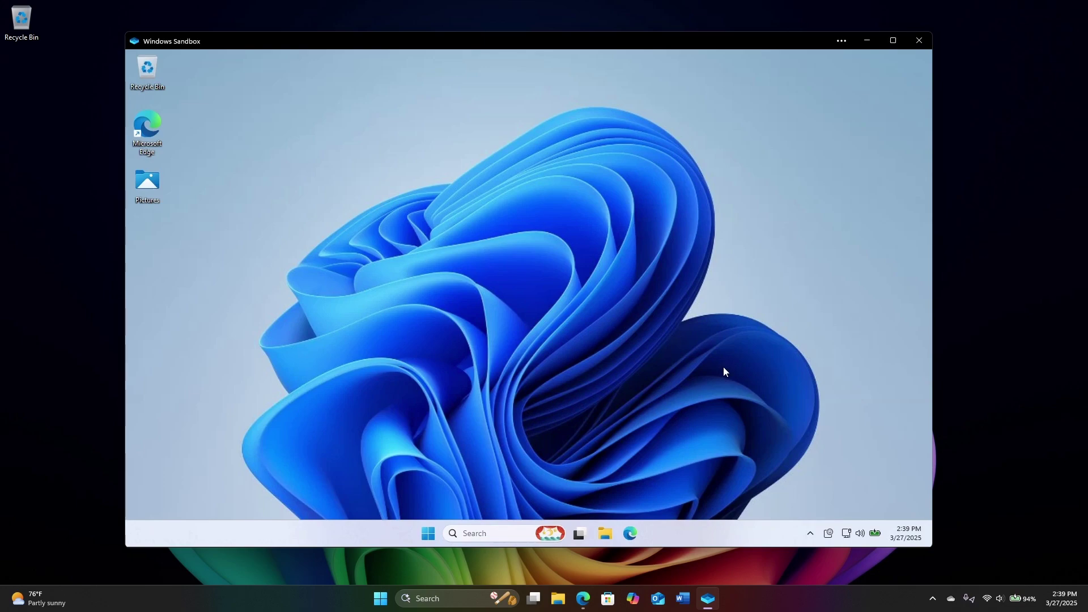
click(809, 535)
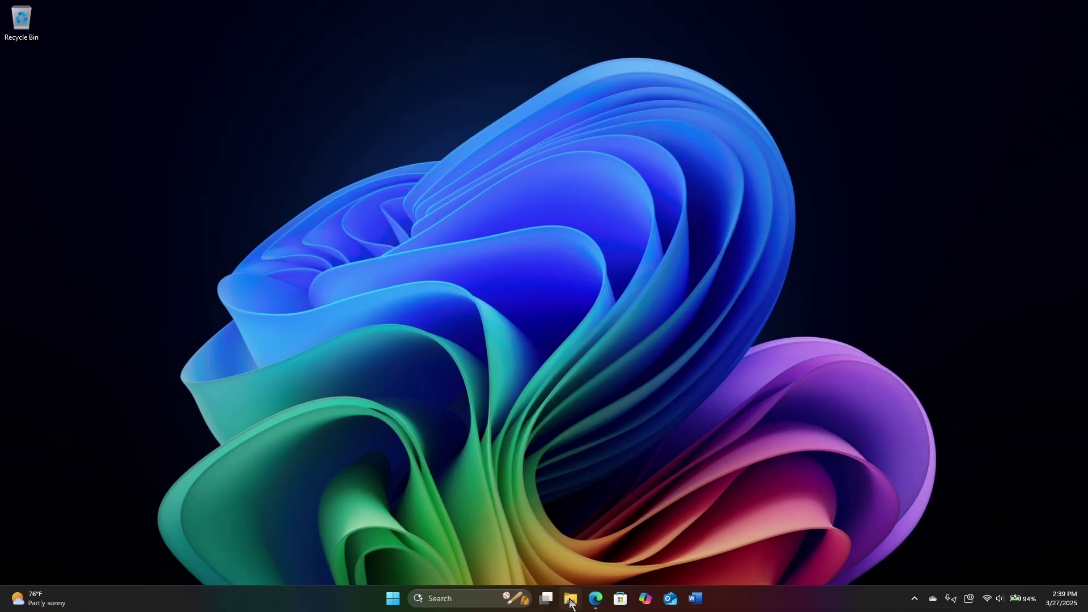
Open and close File Explorer, then search apps for 'n' to find Notepad
click(570, 598)
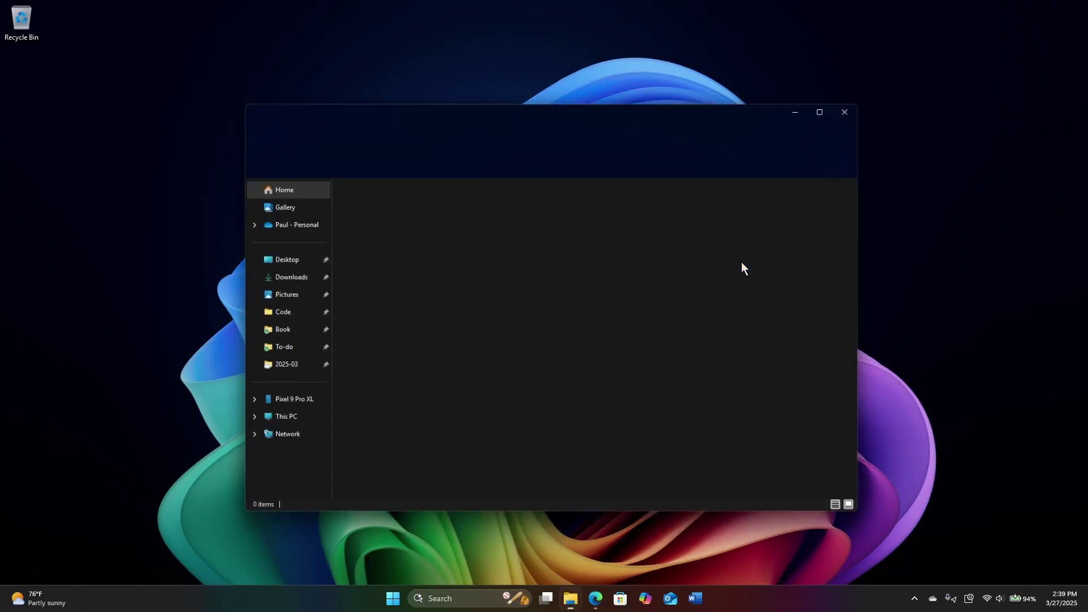
click(848, 103)
key(super)
text(n)
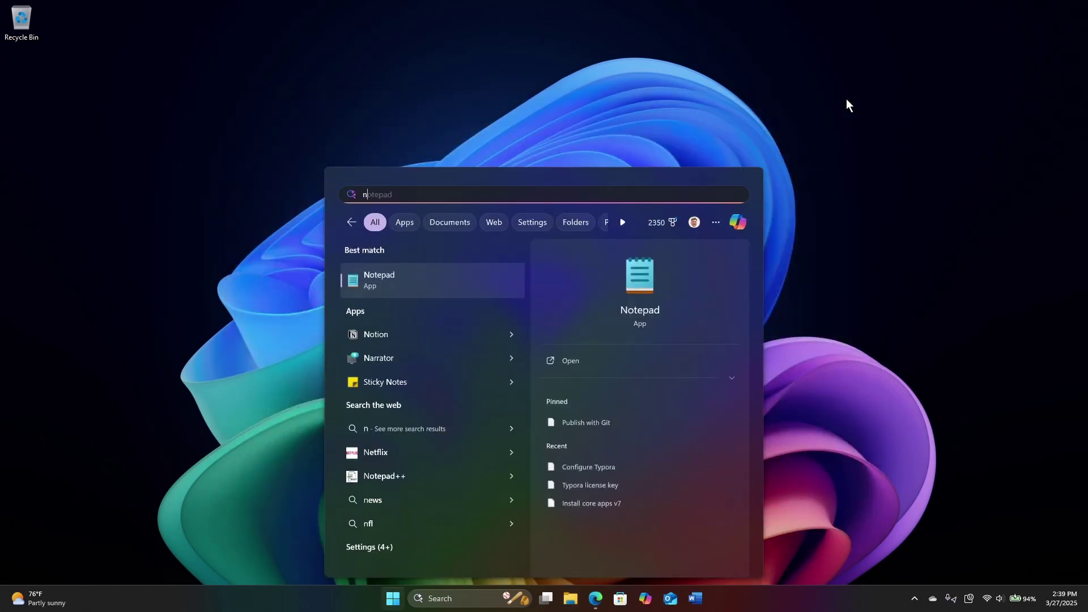
Open Notepad and insert a clown and a car emoji from the emoji picker
click(393, 275)
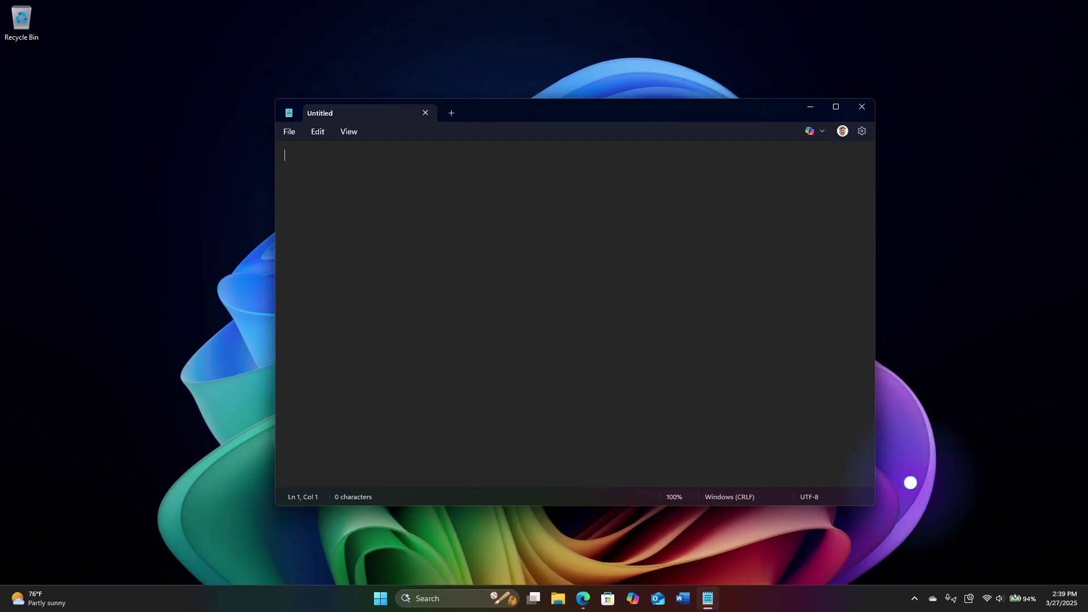
key(super+period)
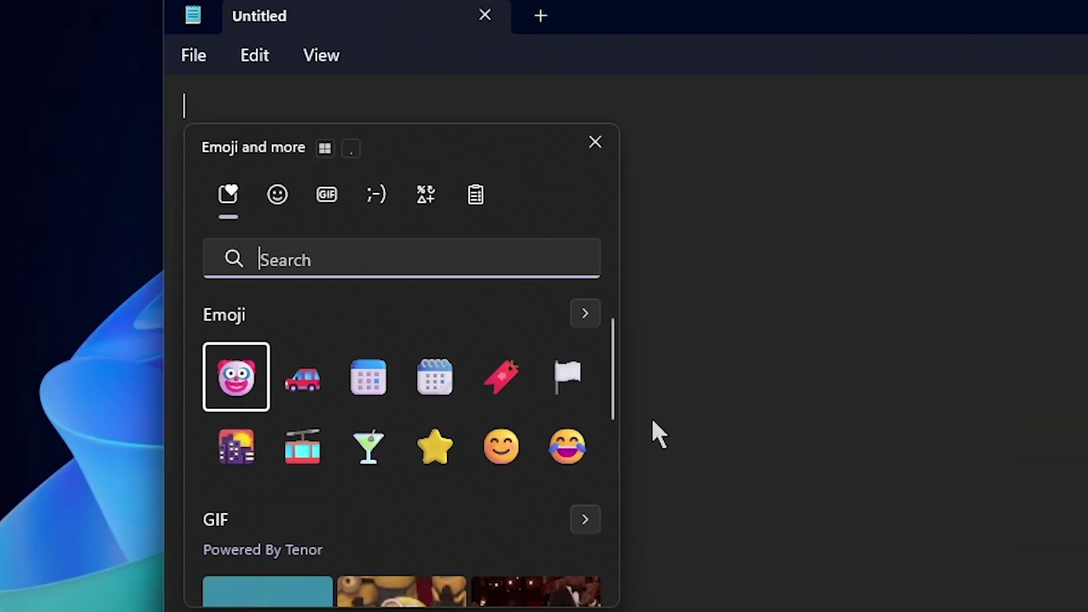
click(236, 377)
click(304, 378)
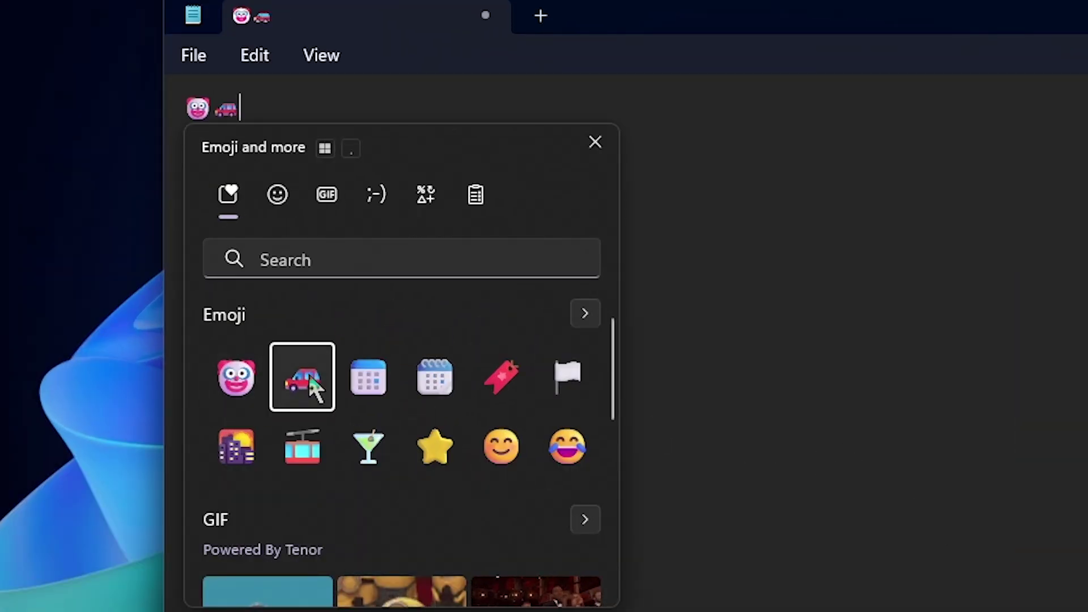
click(595, 143)
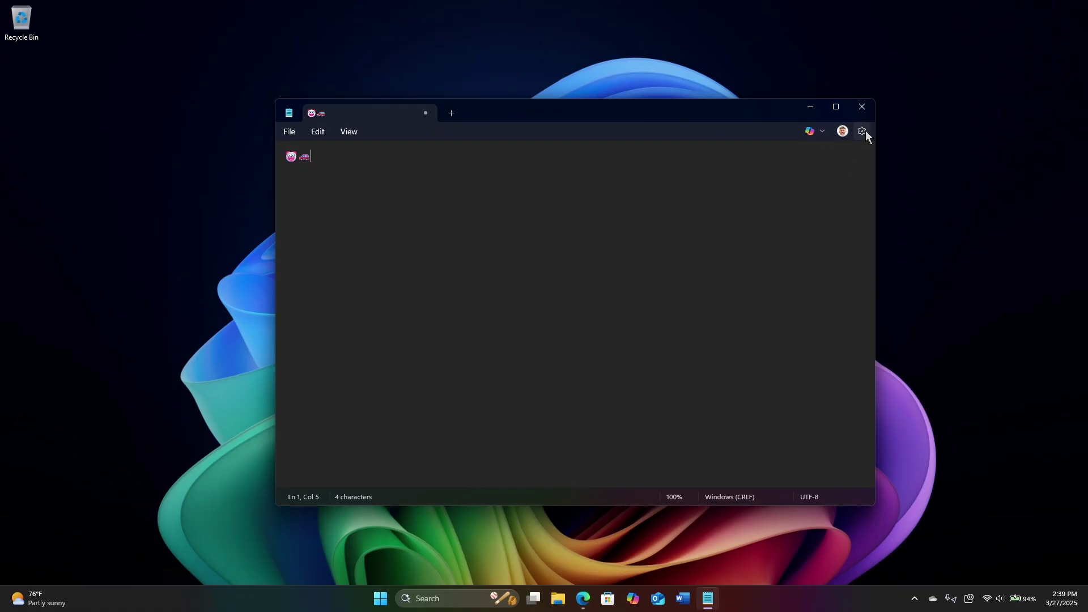
Set Notepad's font size to 24 in Settings and return to the note
click(863, 130)
click(481, 270)
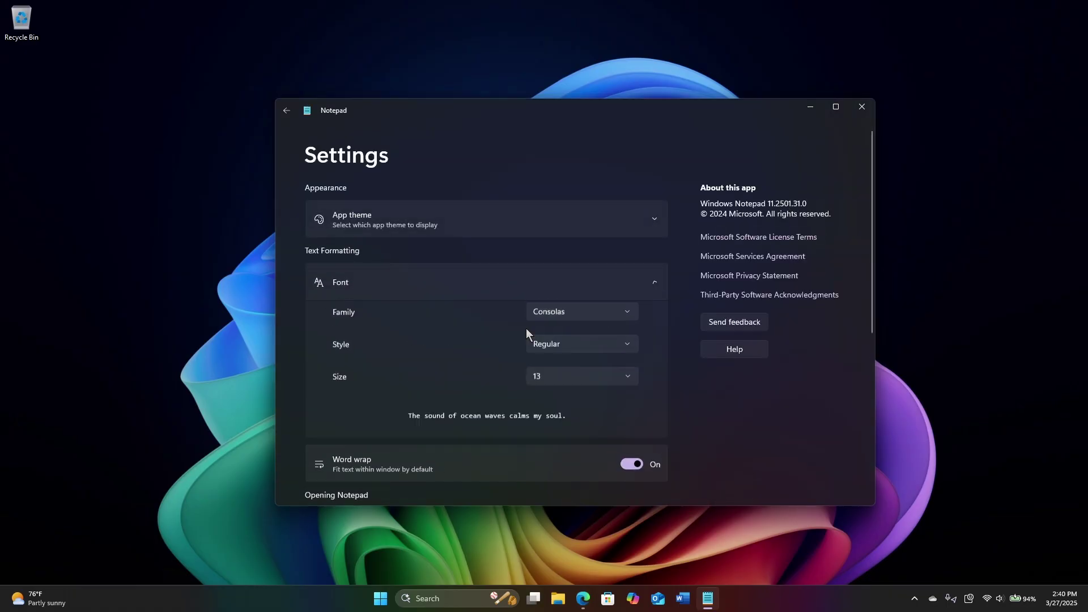
click(581, 378)
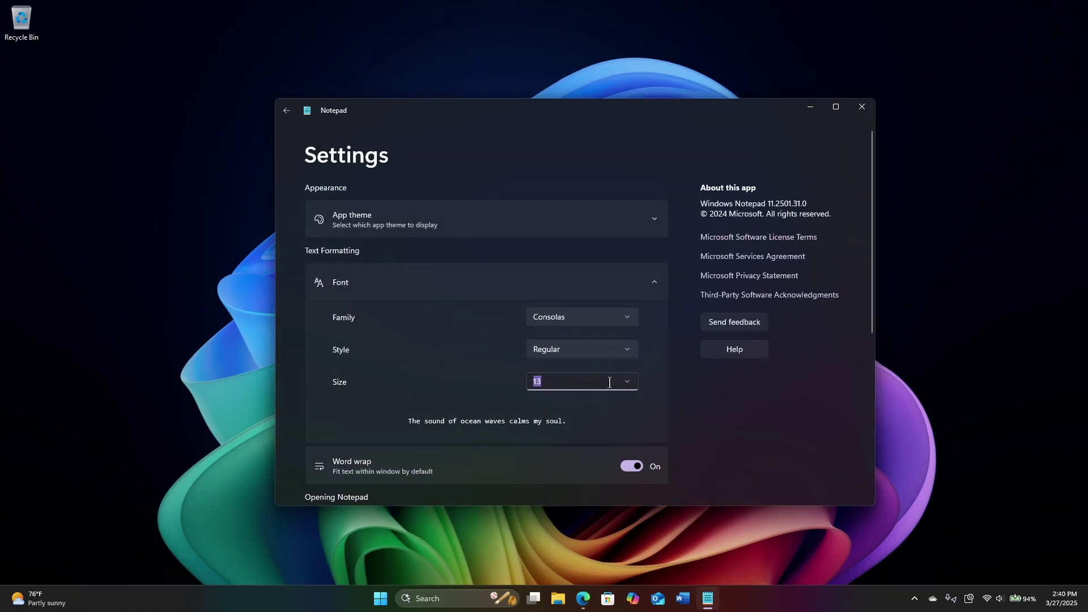
text(24)
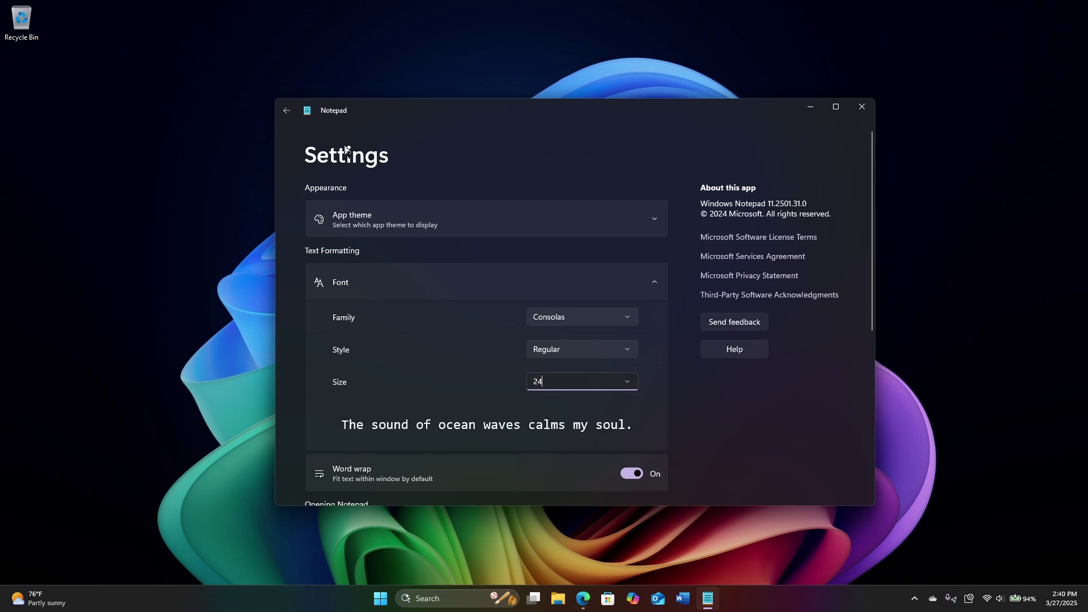
click(287, 111)
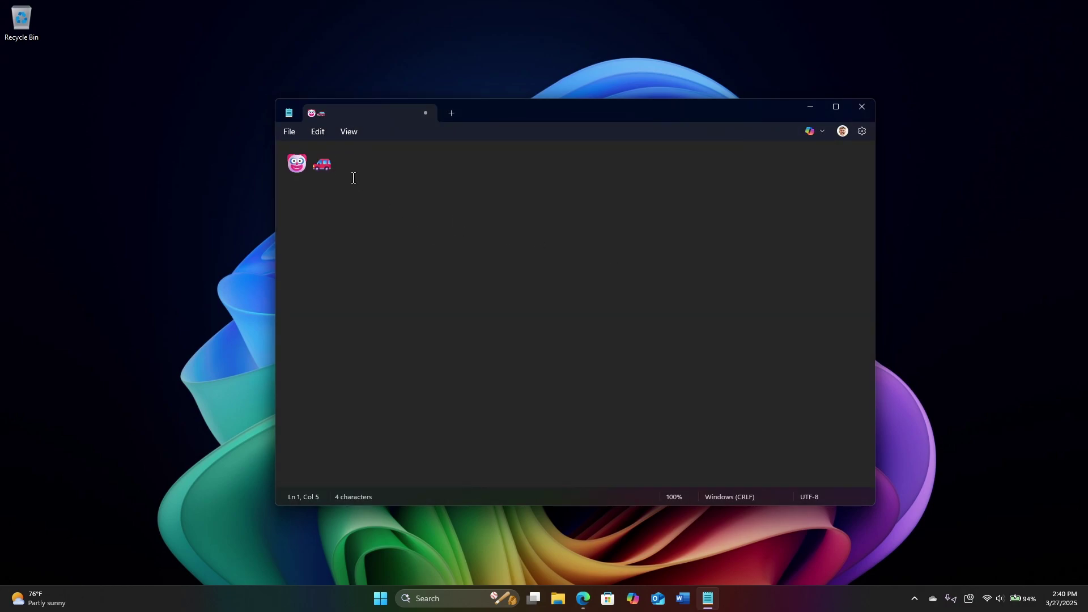
Insert a cocktail emoji and, via an 'apple' search, a green apple emoji
key(super+d)
key(super+d)
key(super+period)
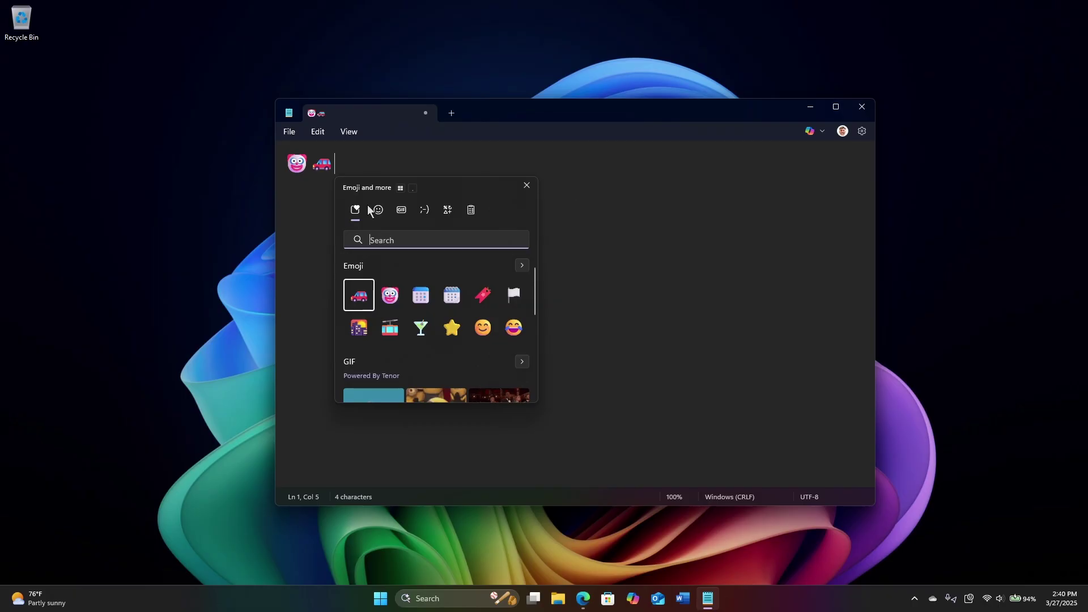
click(431, 337)
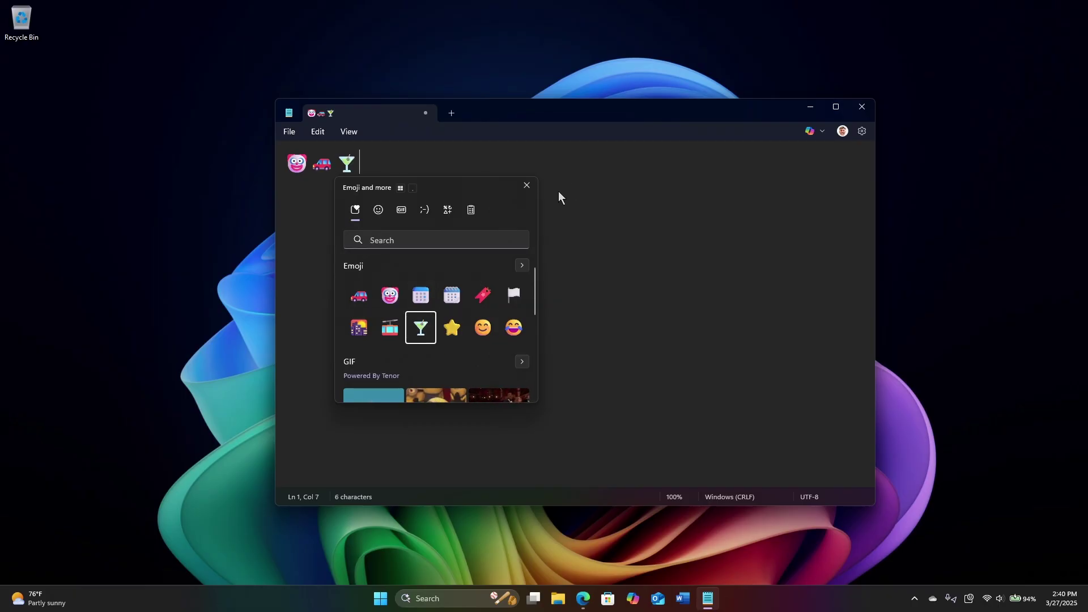
click(452, 242)
text(apple)
click(390, 296)
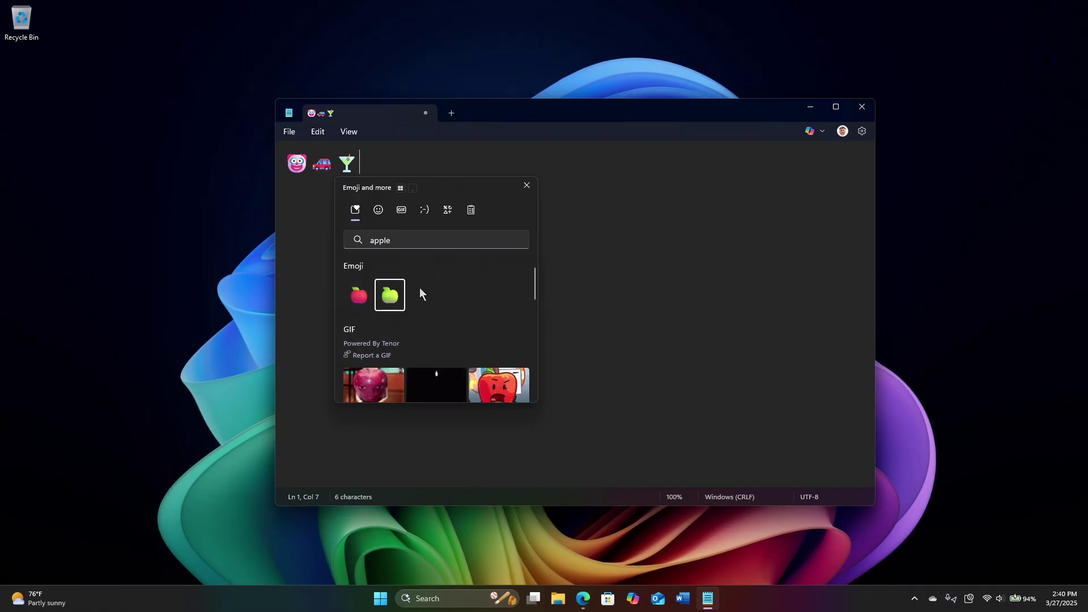
click(526, 186)
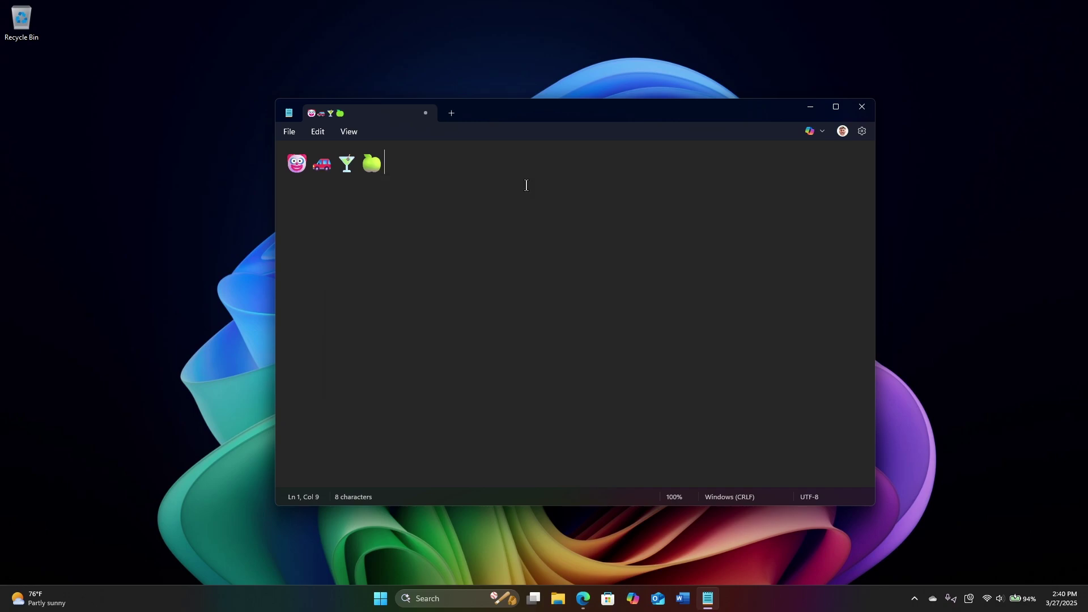
Toggle the taskbar emoji picker on and off, then close Notepad
click(970, 600)
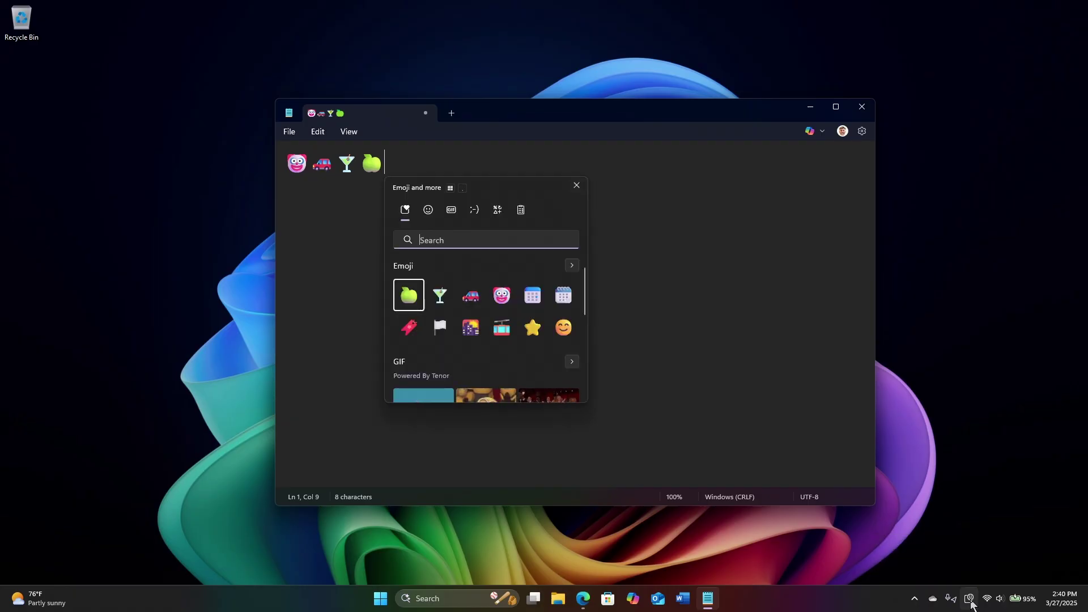
click(971, 600)
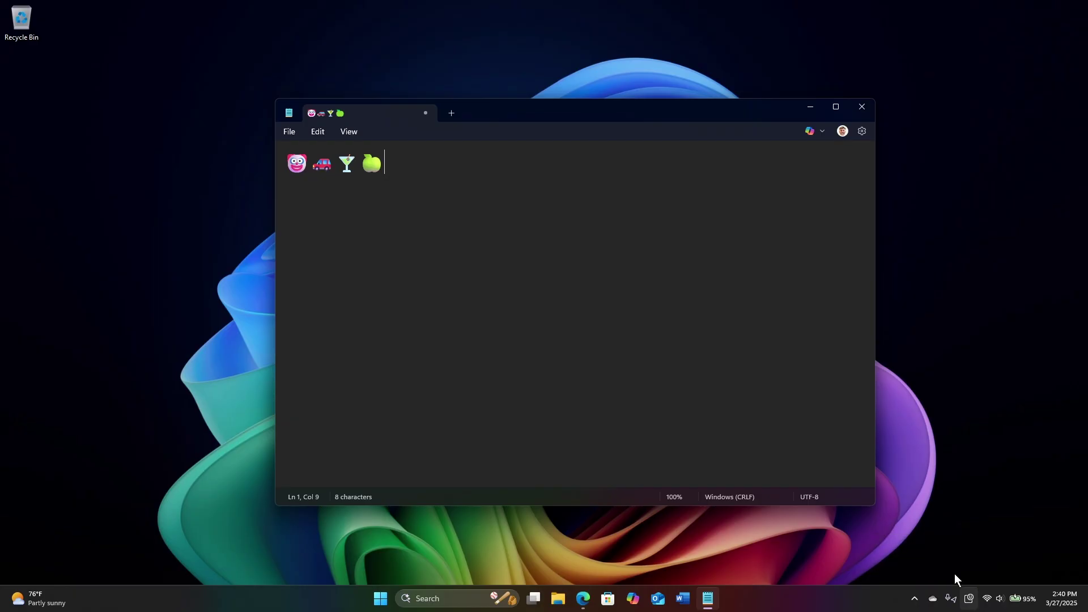
click(862, 109)
Discard the note without saving and open the Start button's quick-link menu
click(566, 332)
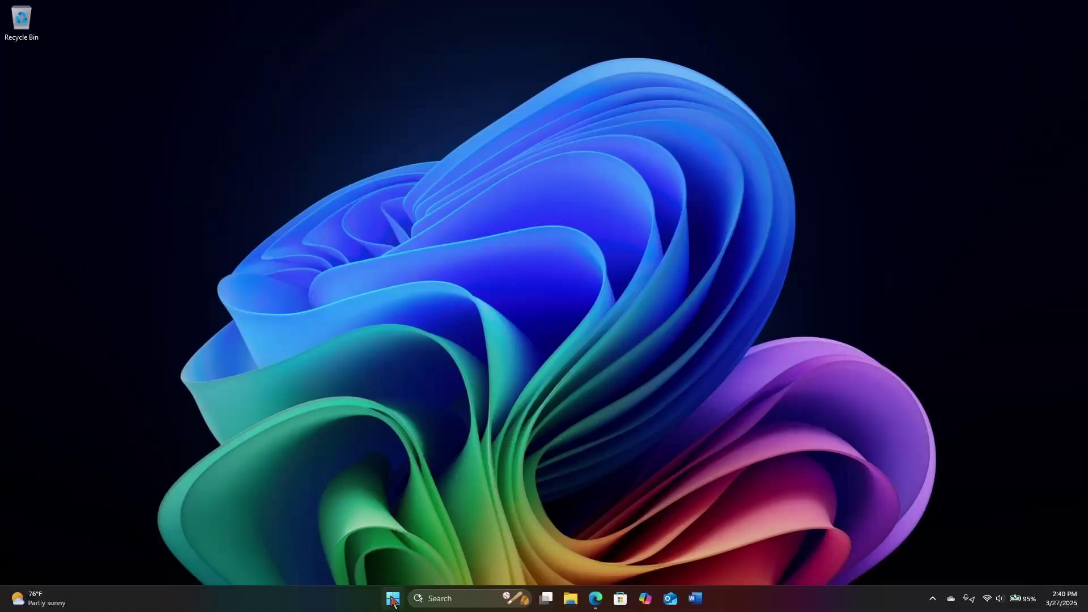
right_click(393, 601)
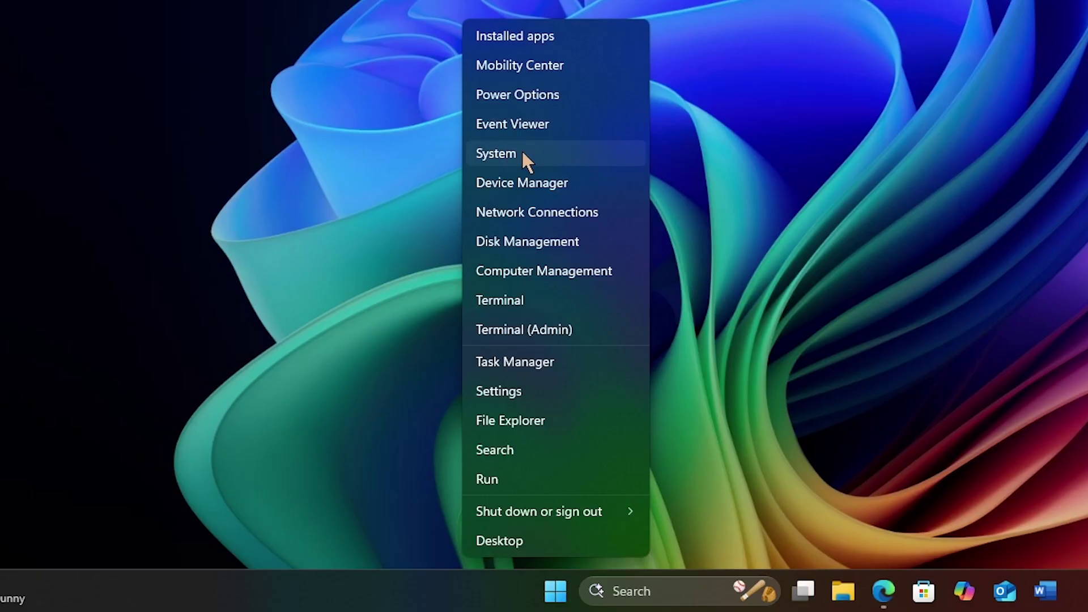
Return to System and reach About, showing 954 GB storage, 32.0 GB RAM and Snapdragon X processor
click(504, 158)
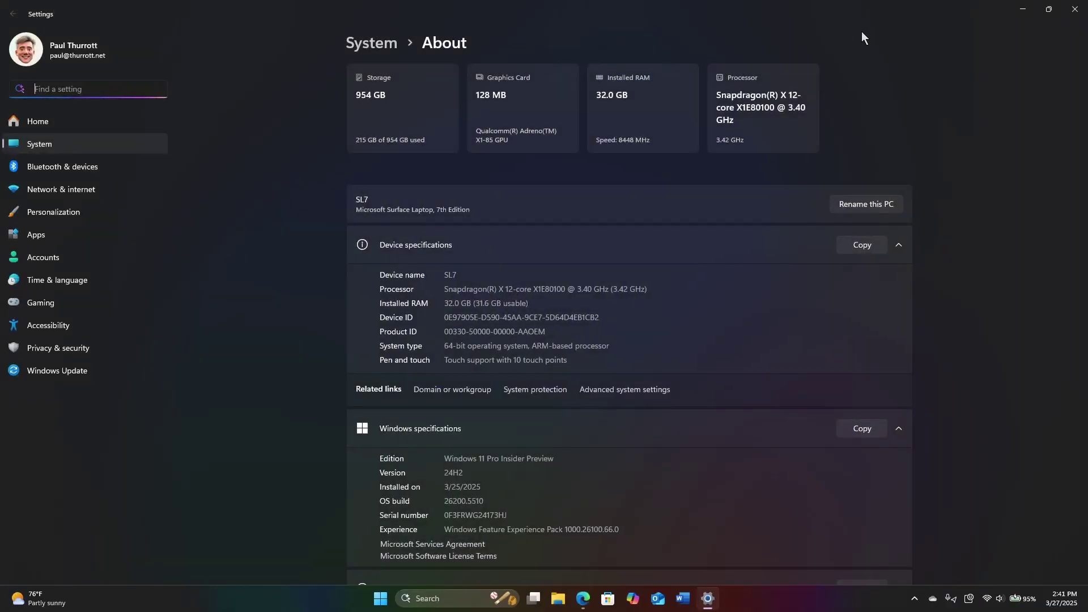
click(40, 144)
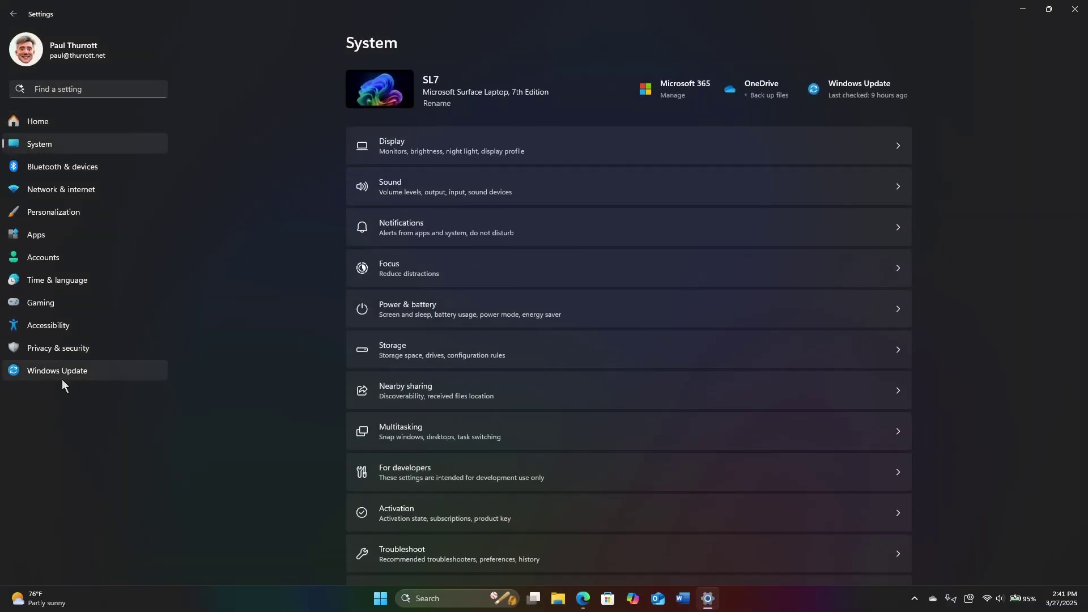
scroll(573, 339, down, 5)
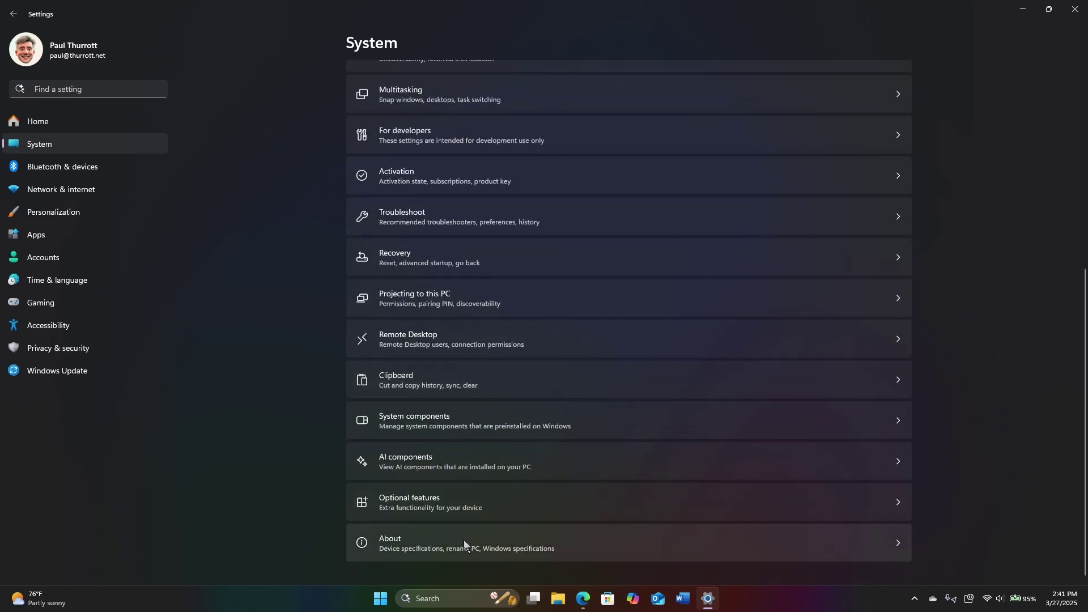
click(464, 540)
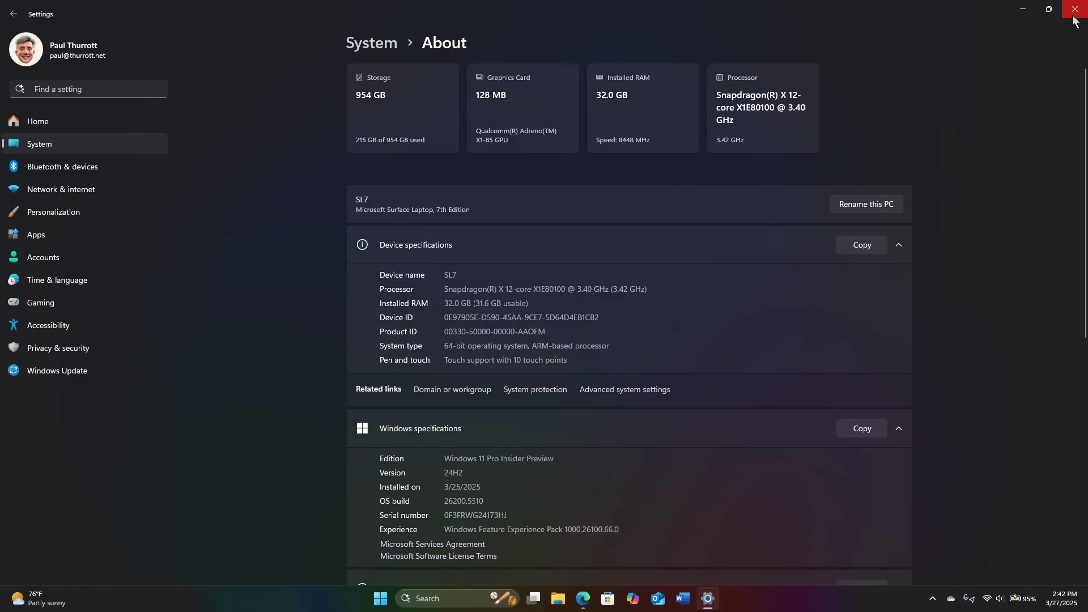
Close Settings and launch Live captions, continuing setup with English (United States) and accepting the language download
click(1075, 8)
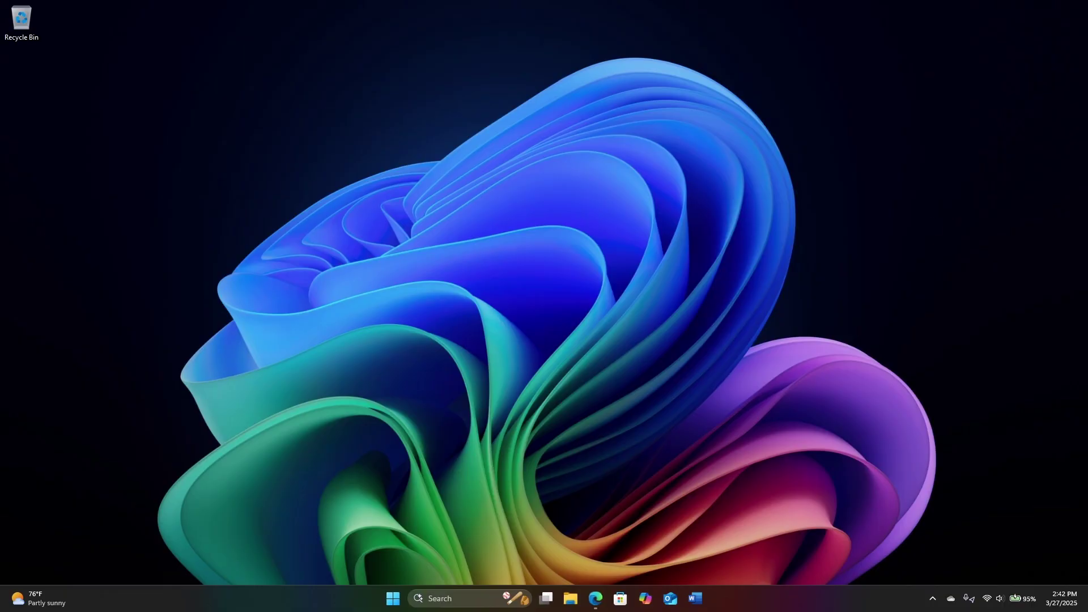
key(super)
text(live)
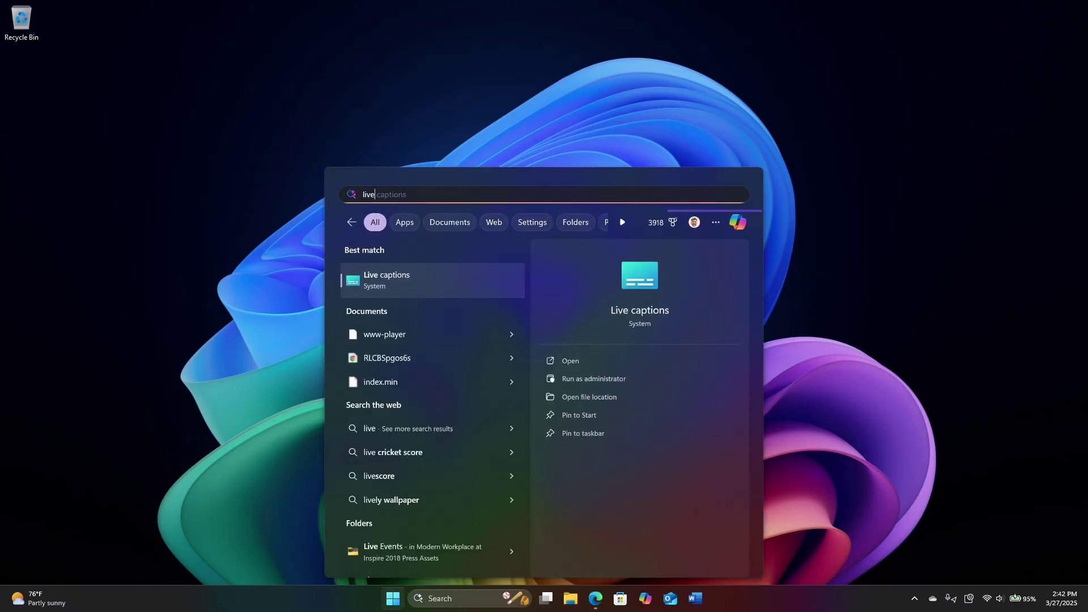
key(Return)
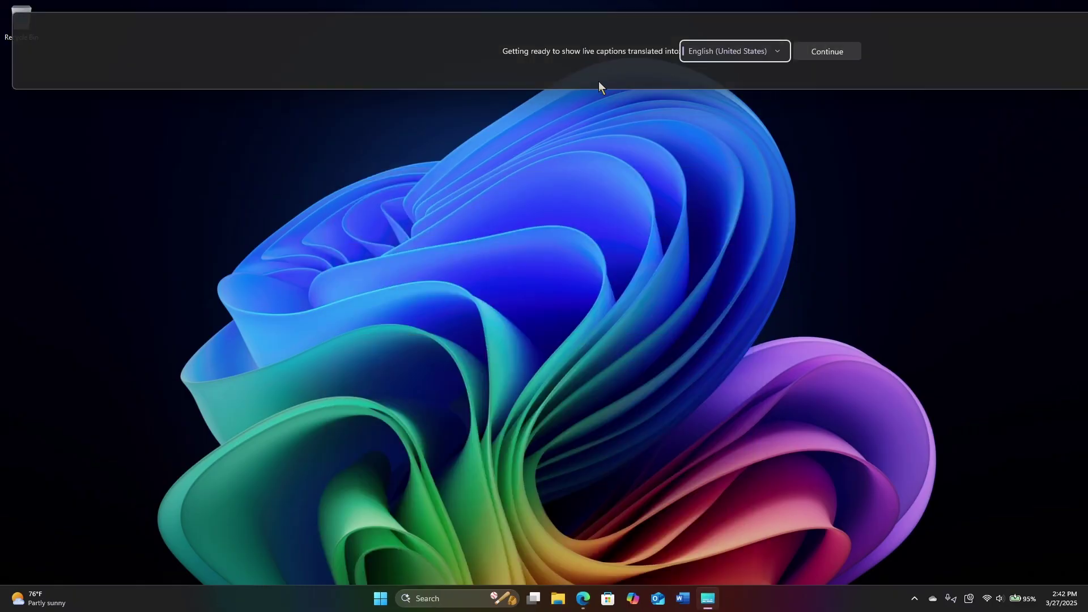
click(826, 56)
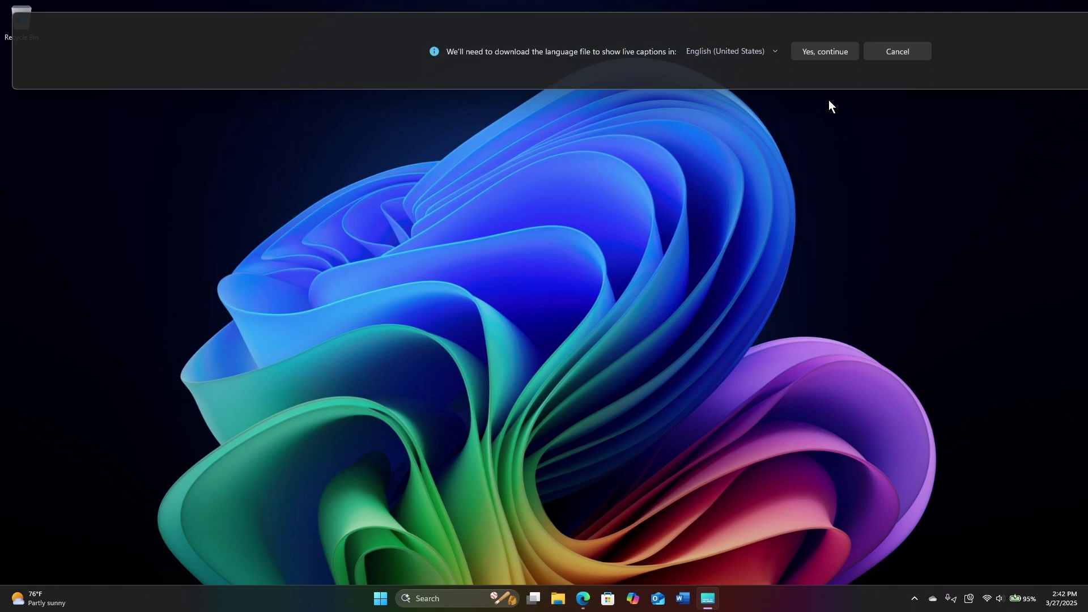
click(832, 52)
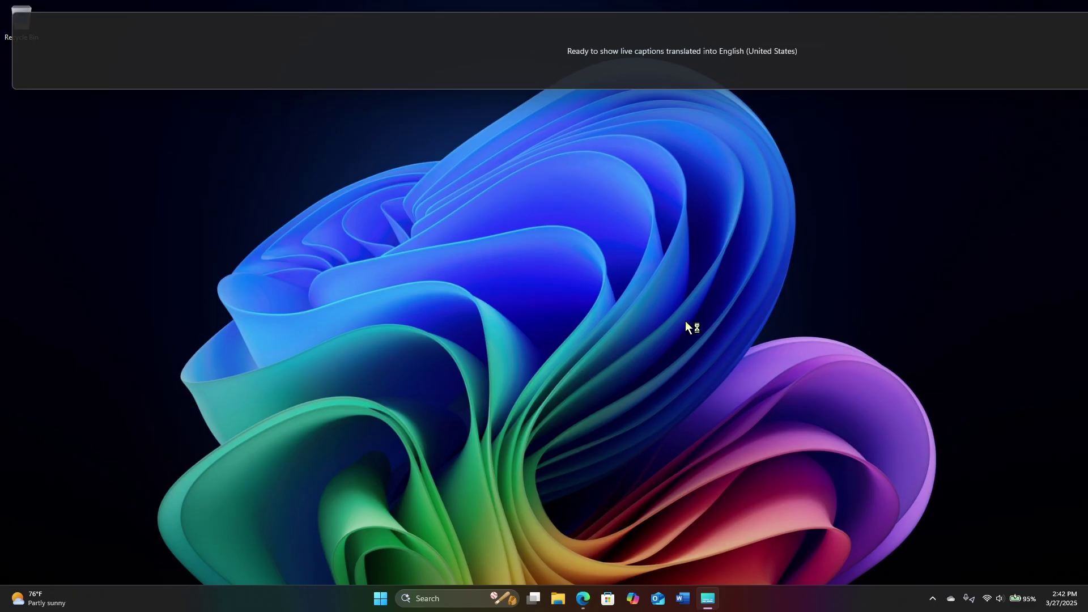
Close live captions with Win+Ctrl+L, relaunch it from search and continue its setup
key(super+ctrl+l)
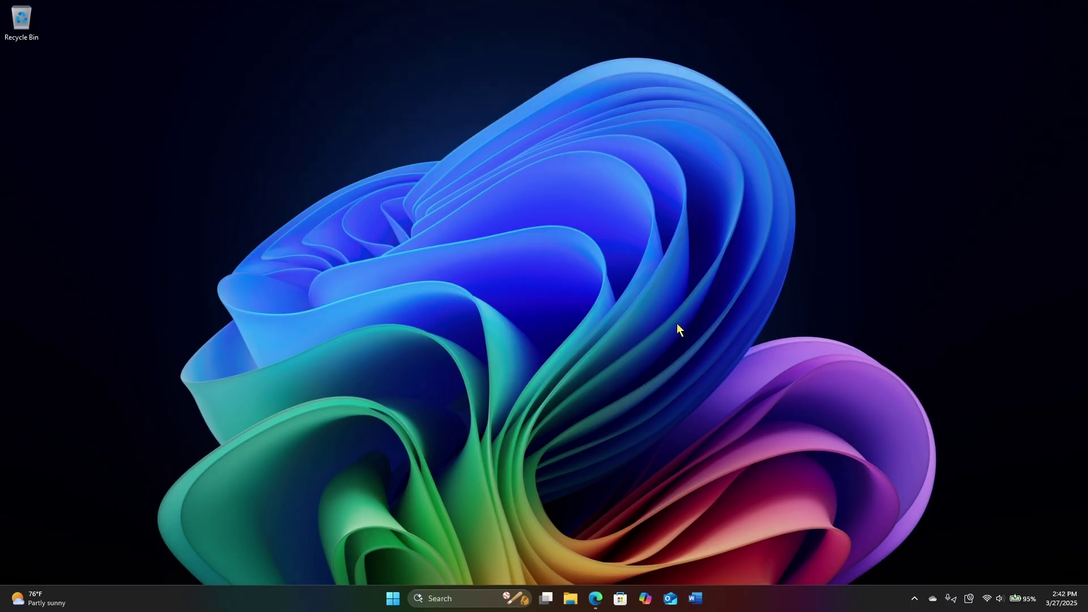
key(super)
text(live)
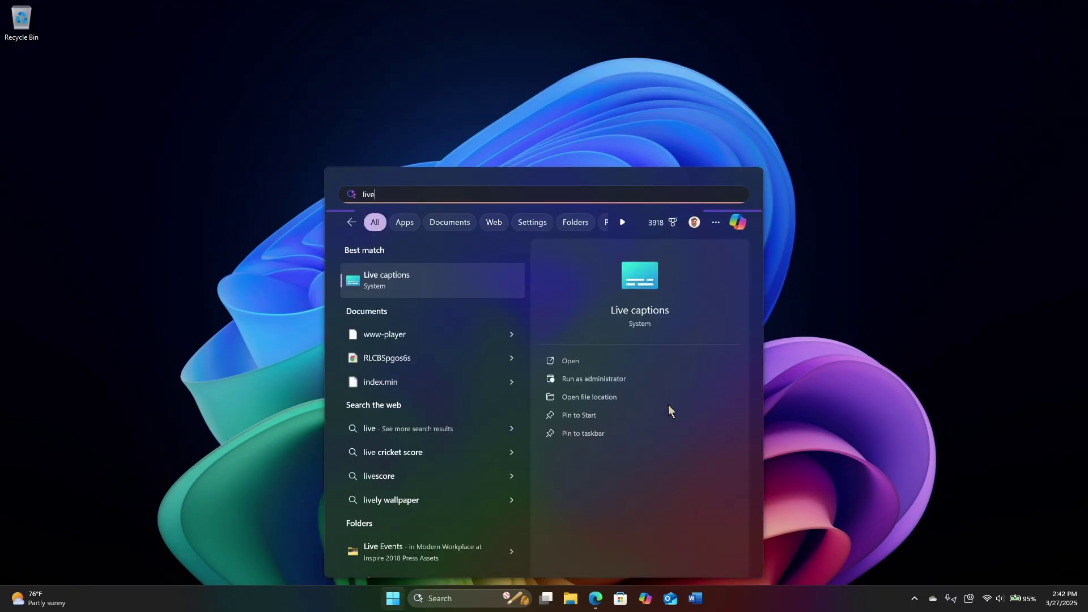
key(Return)
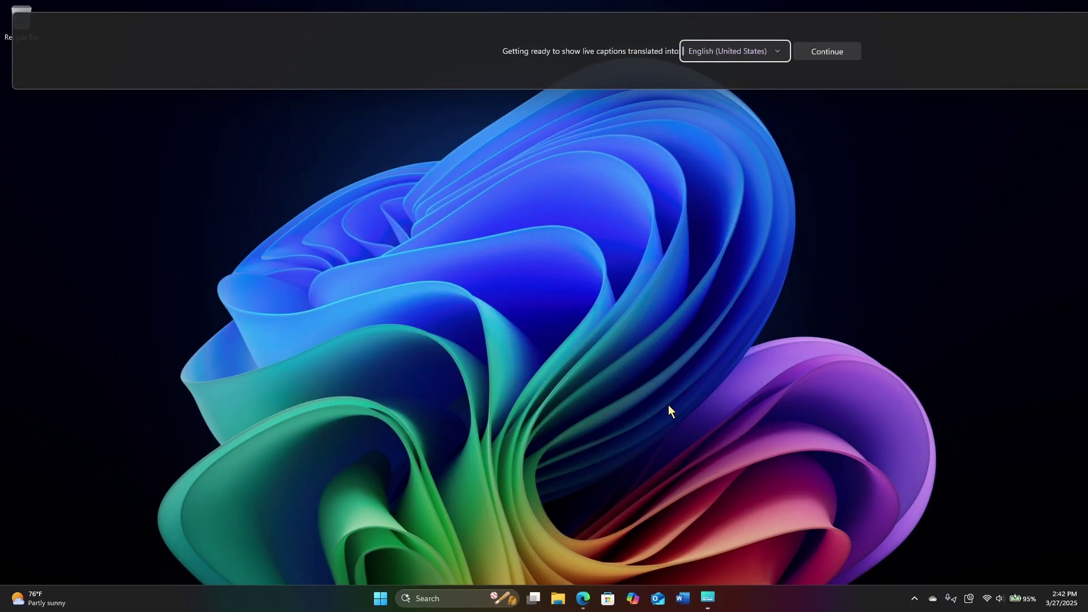
click(858, 53)
Cancel the live captions language file download
click(903, 57)
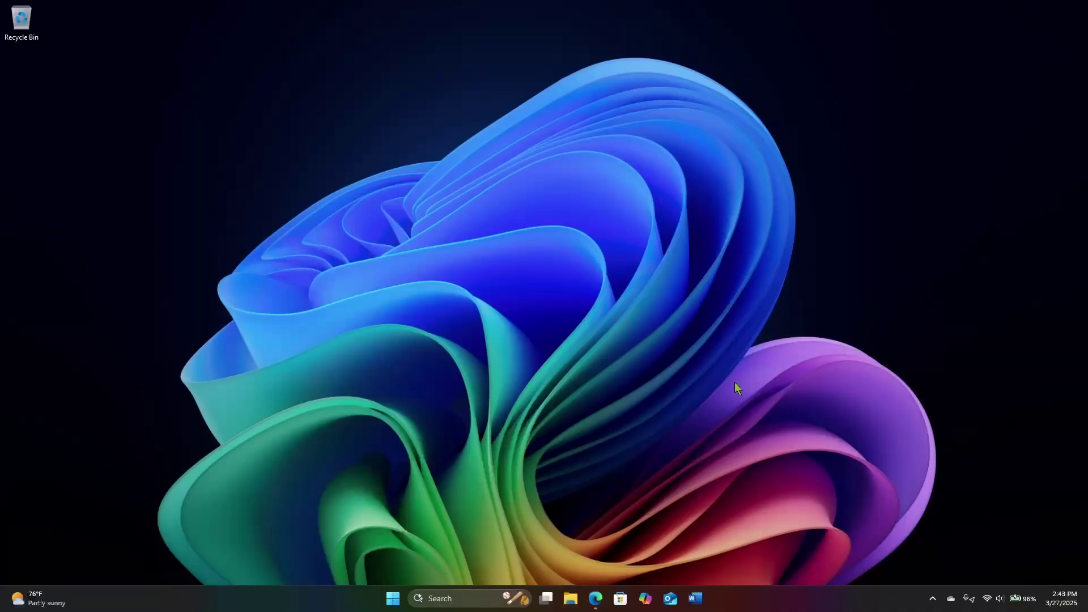
Search for 'snipping' from Start and launch the Snipping Tool
key(super)
text(sni)
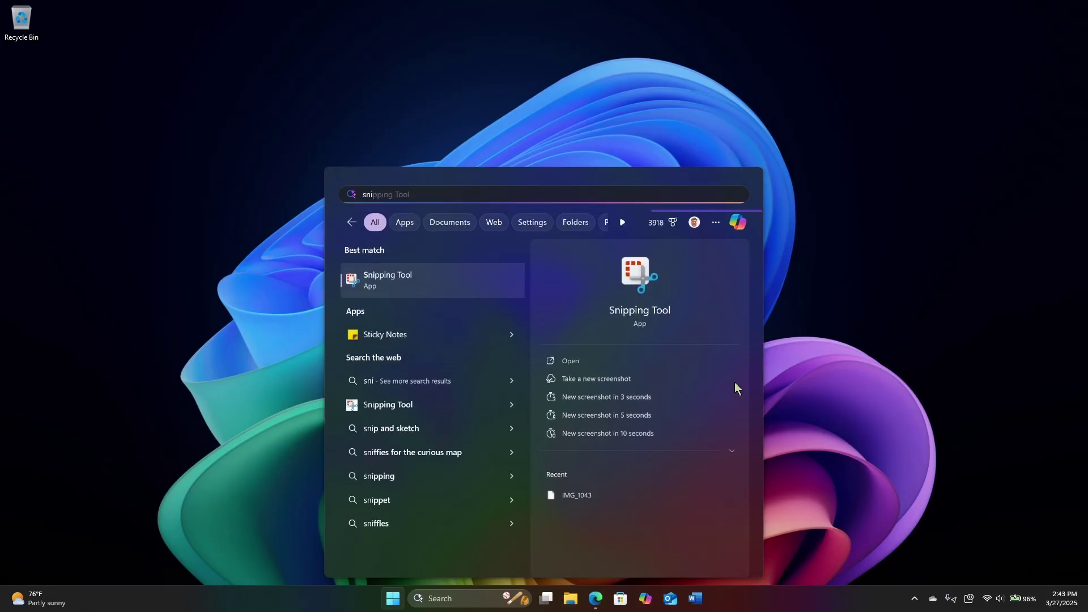
text(p)
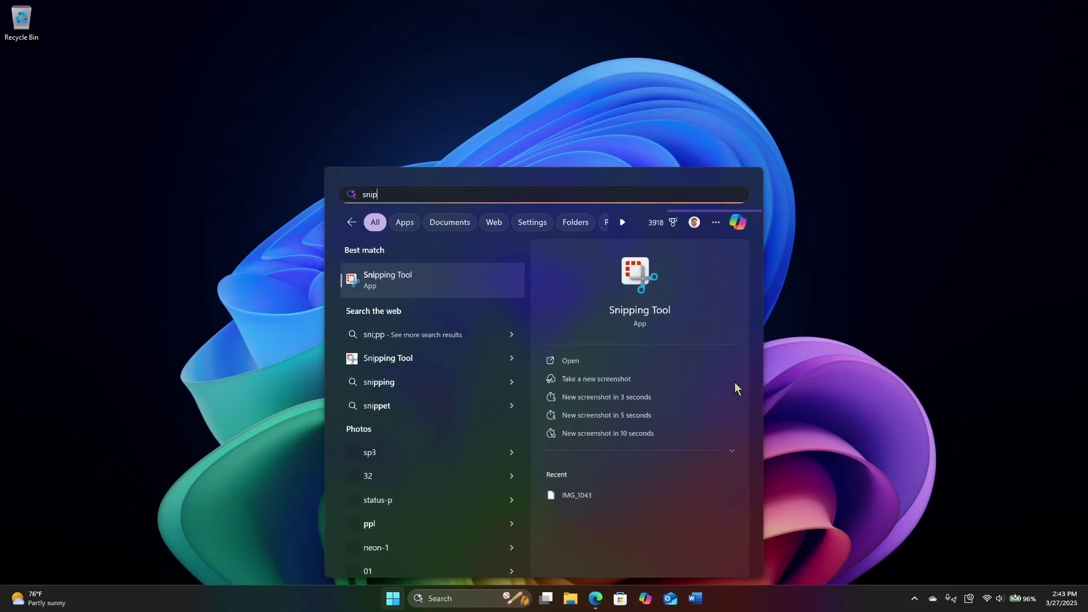
text(ping)
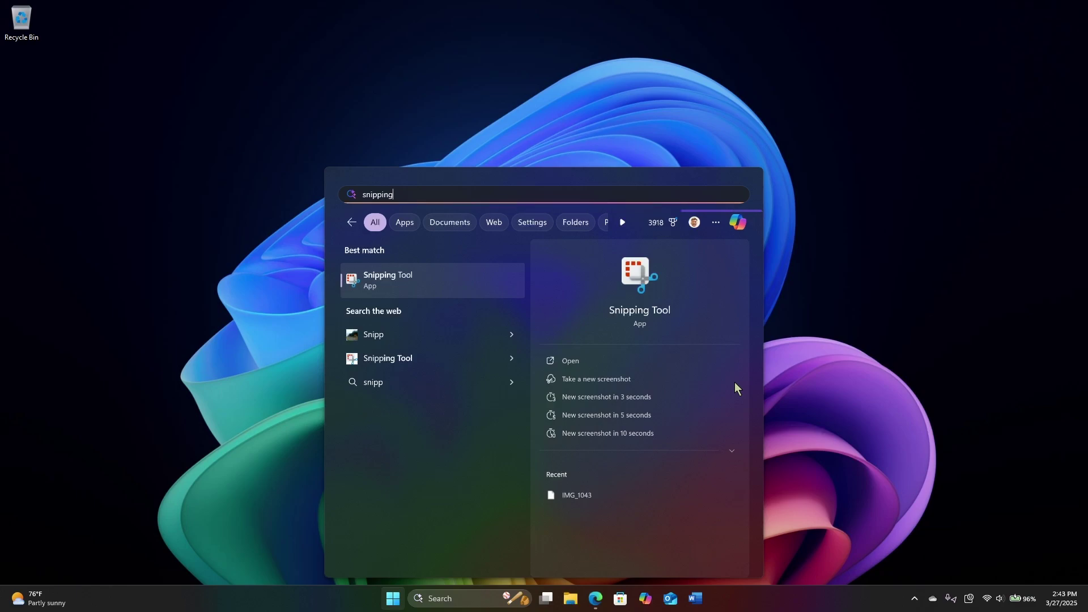
key(Return)
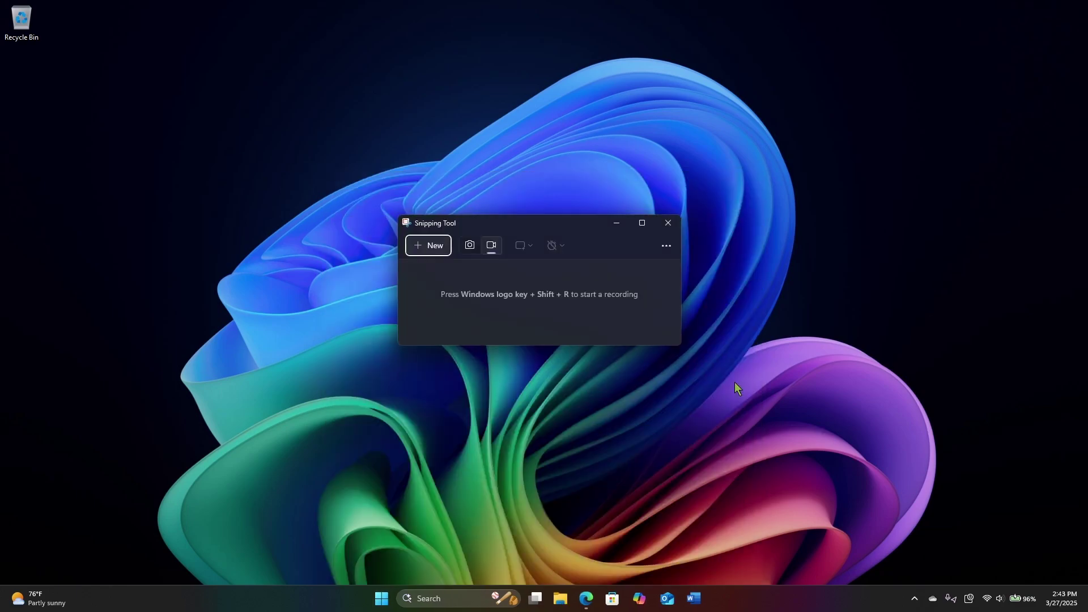
Reposition the Snipping Tool window near the centre and enlarge it
drag(508, 223, 430, 112)
drag(601, 236, 847, 395)
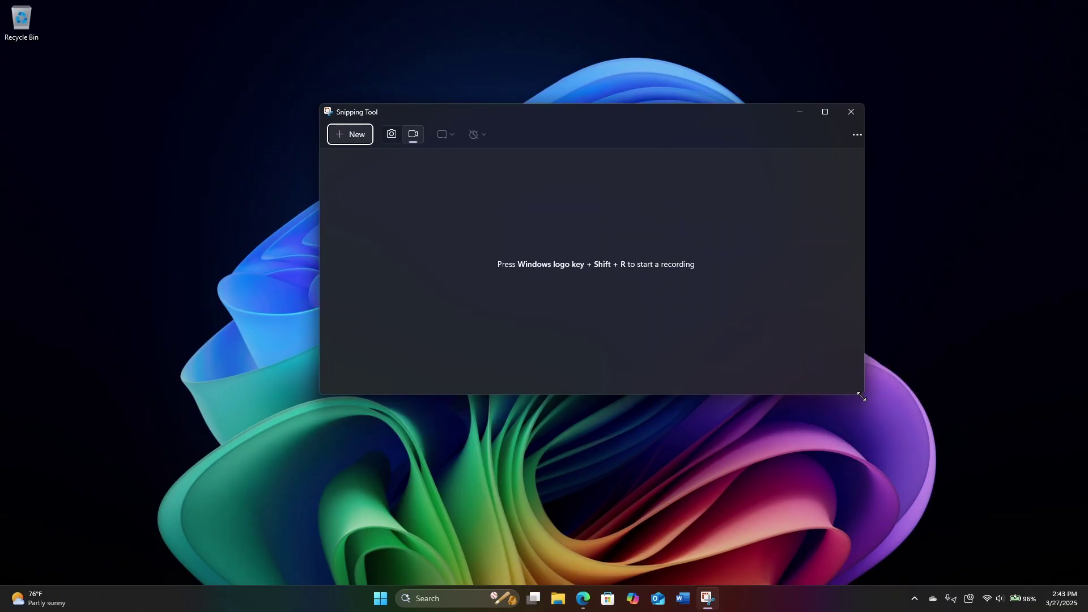
drag(613, 114, 602, 142)
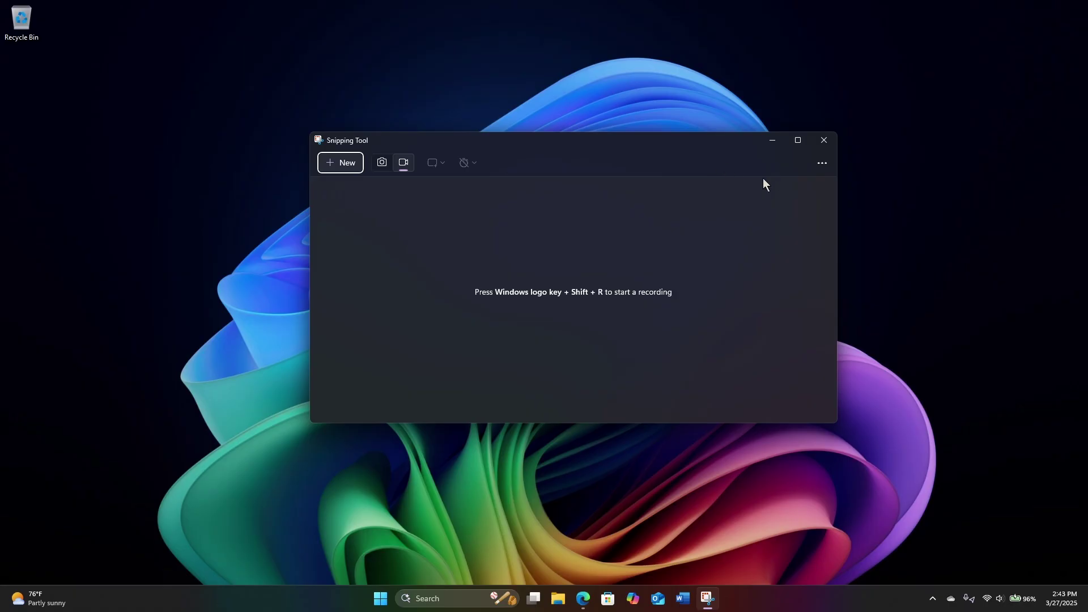
Open Screenshot (6) of the PC setup screen from Pictures > Screenshots and shift the window up-left
key(ctrl+o)
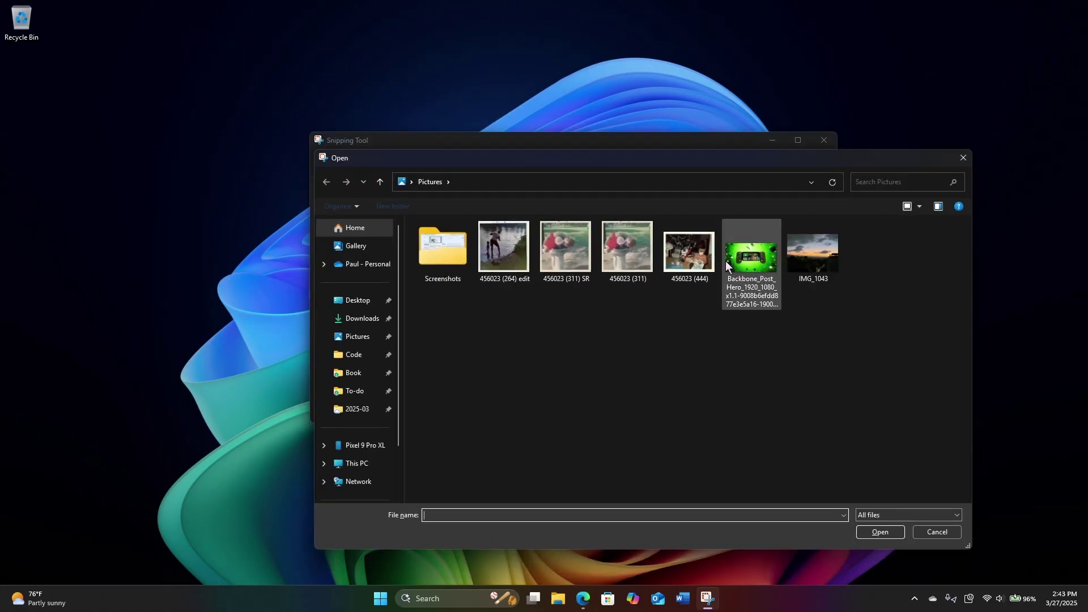
double_click(443, 249)
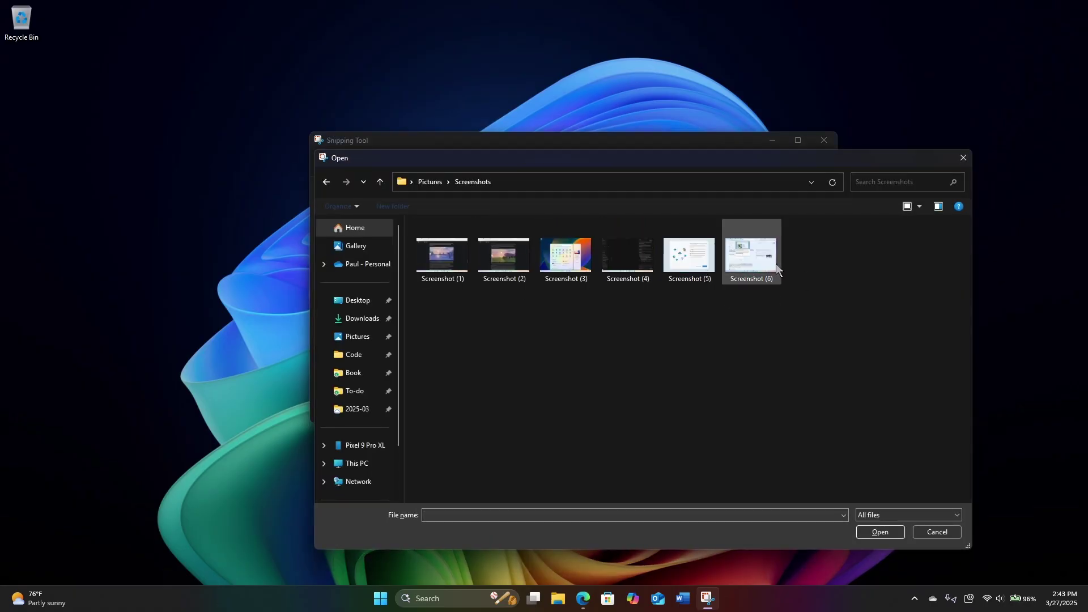
double_click(703, 264)
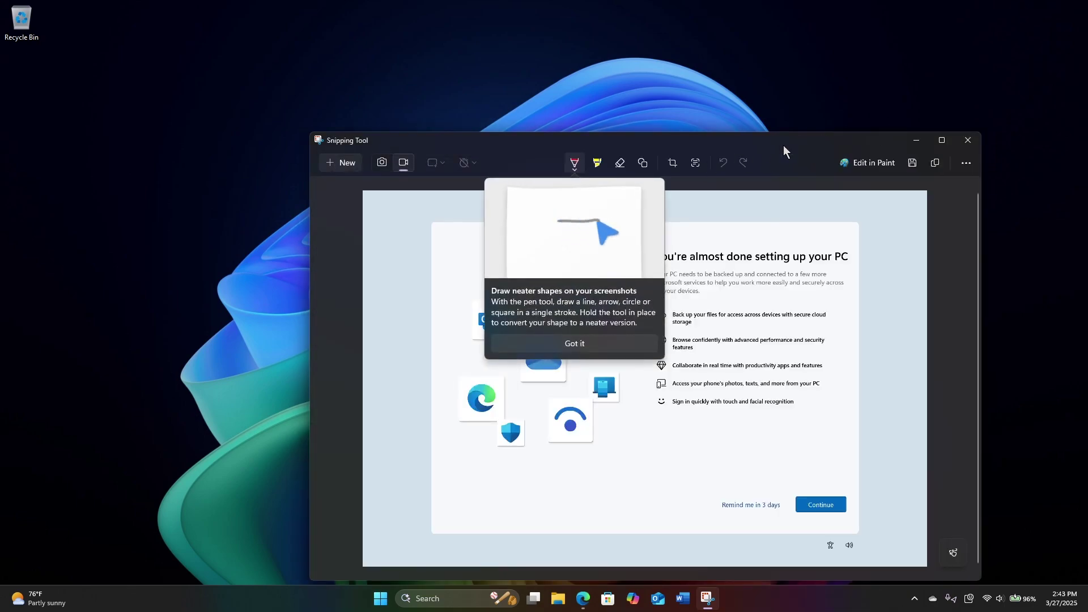
drag(790, 142, 702, 69)
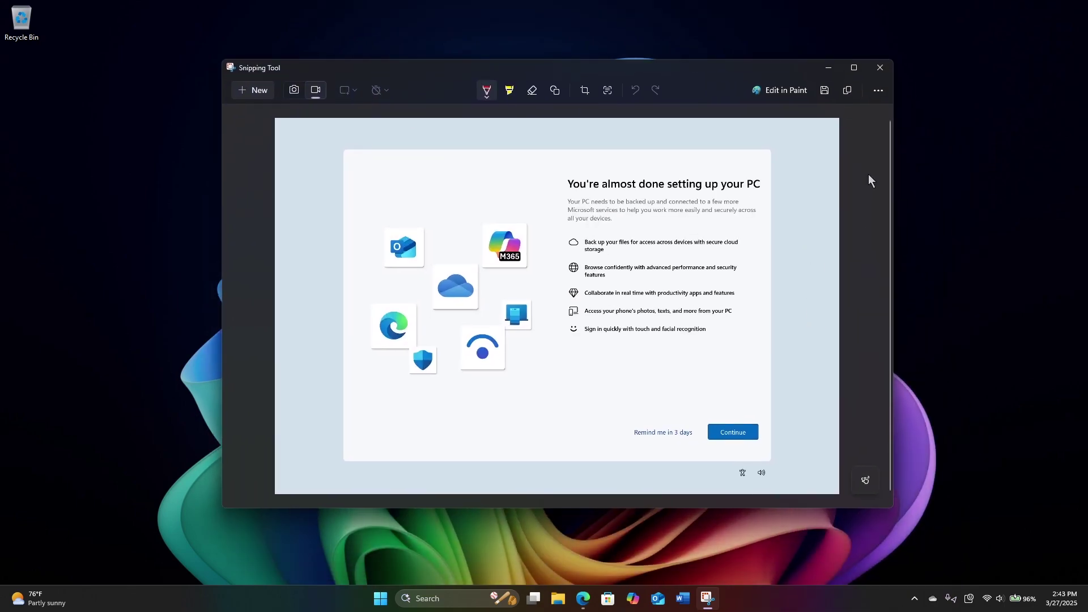
Detect the screenshot's text with Text actions and copy all of it
click(607, 90)
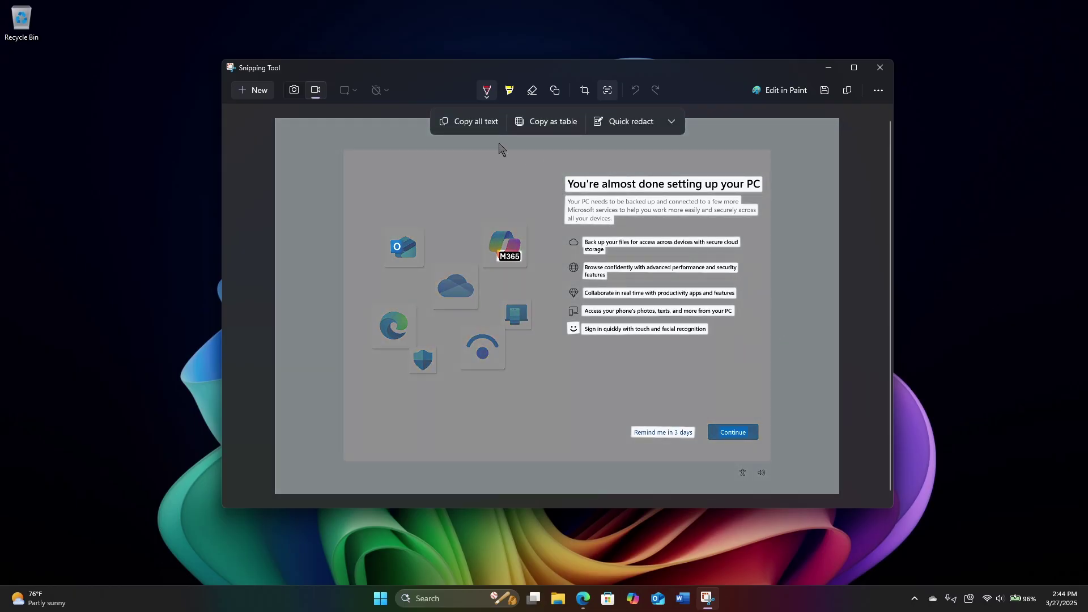
click(470, 122)
Sketch a red loop around the app icons, then switch to rectangles and draw a red rectangle
click(449, 165)
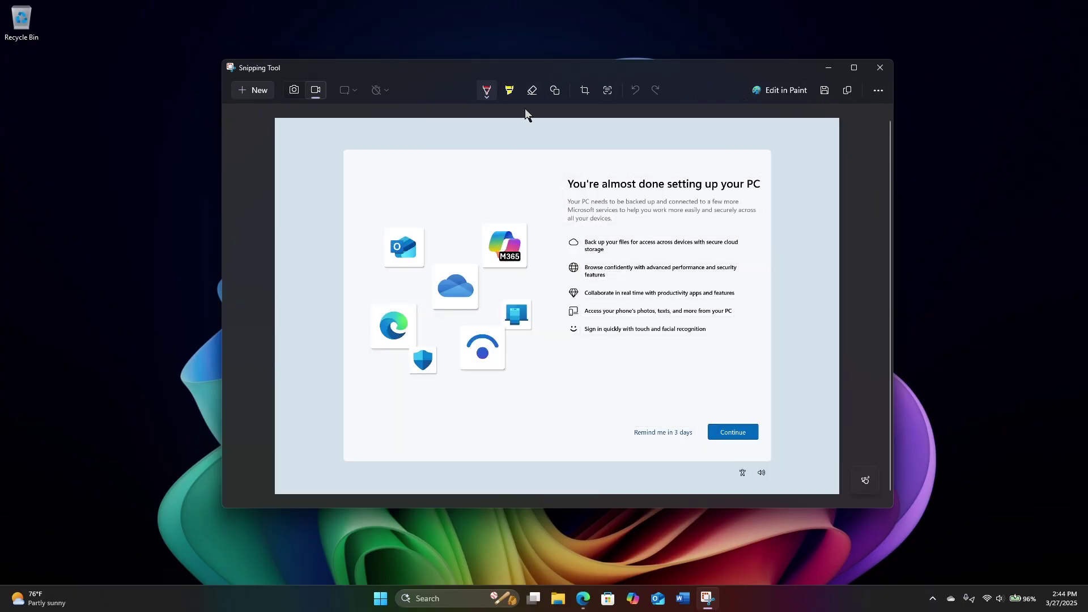
mouse_move(400, 187)
mouse_down()
mouse_move(409, 266)
mouse_move(519, 290)
mouse_up()
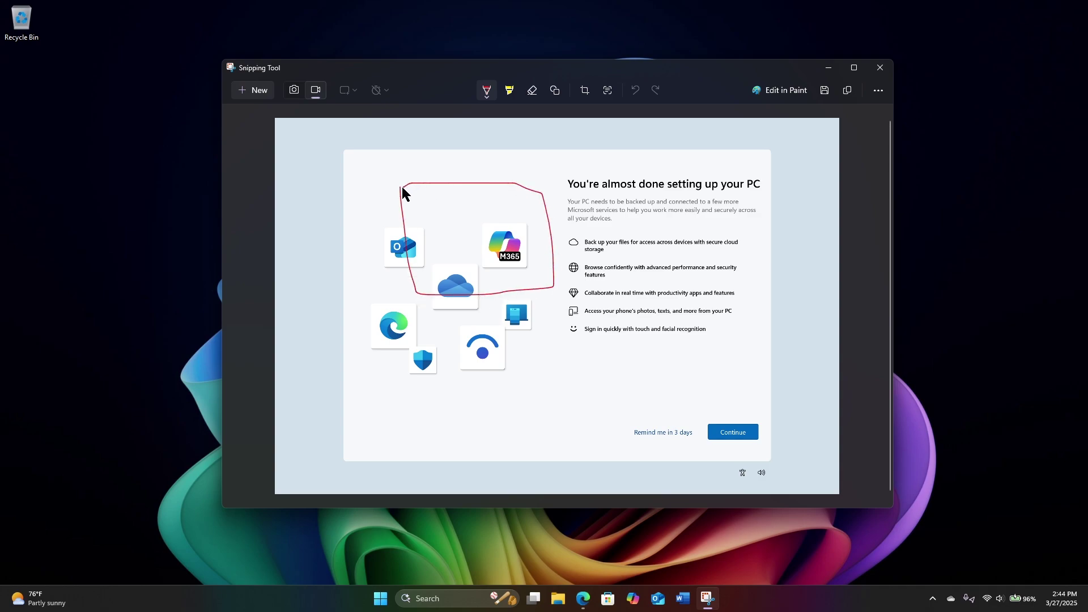
drag(403, 187, 400, 187)
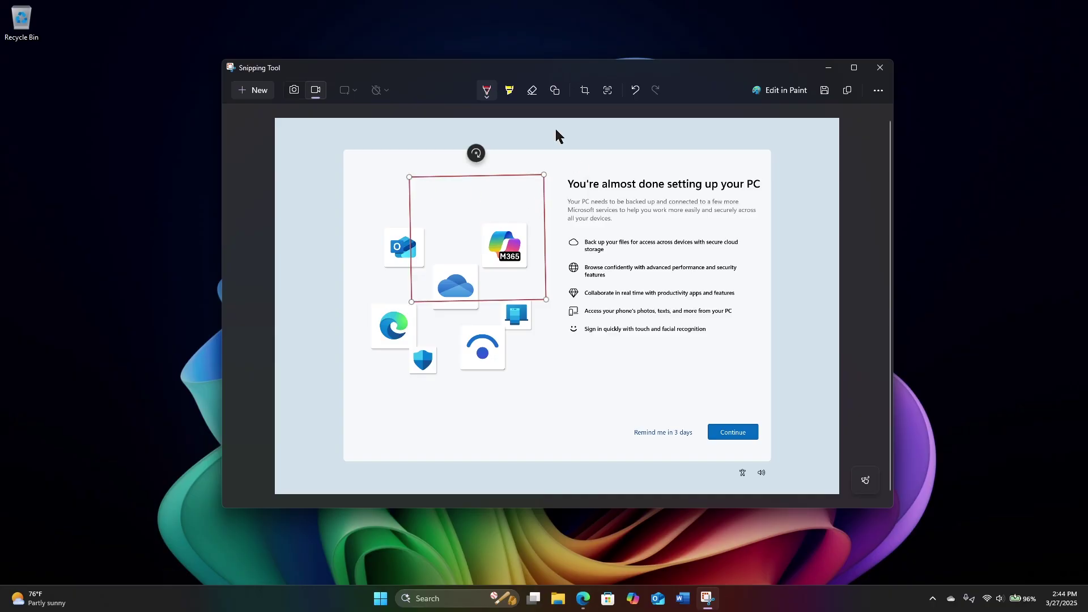
click(555, 91)
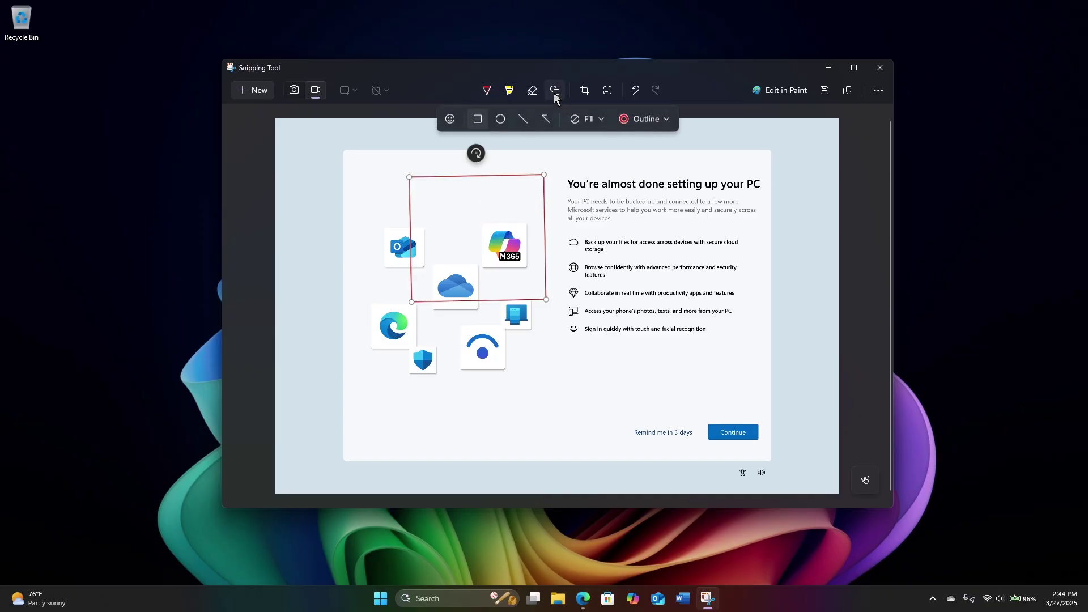
click(478, 122)
mouse_move(491, 197)
mouse_down()
mouse_move(632, 313)
mouse_move(657, 363)
mouse_up()
Draw a freehand circle around the icons, enlarge it, then undo back to one rectangle
click(488, 93)
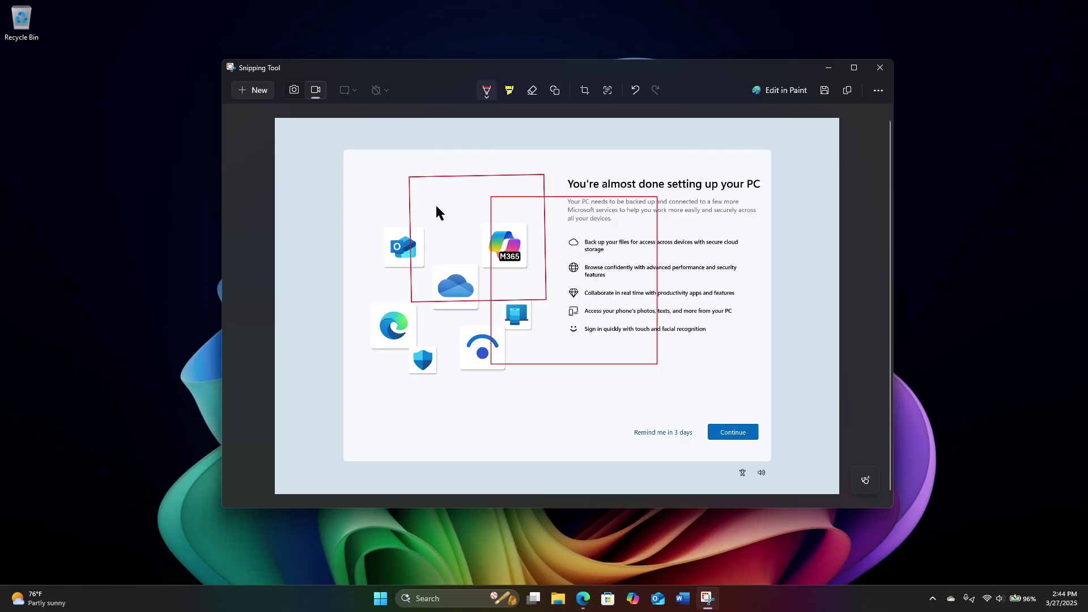
mouse_move(421, 199)
mouse_down()
mouse_move(403, 243)
mouse_move(537, 286)
mouse_move(437, 171)
mouse_move(419, 199)
mouse_up()
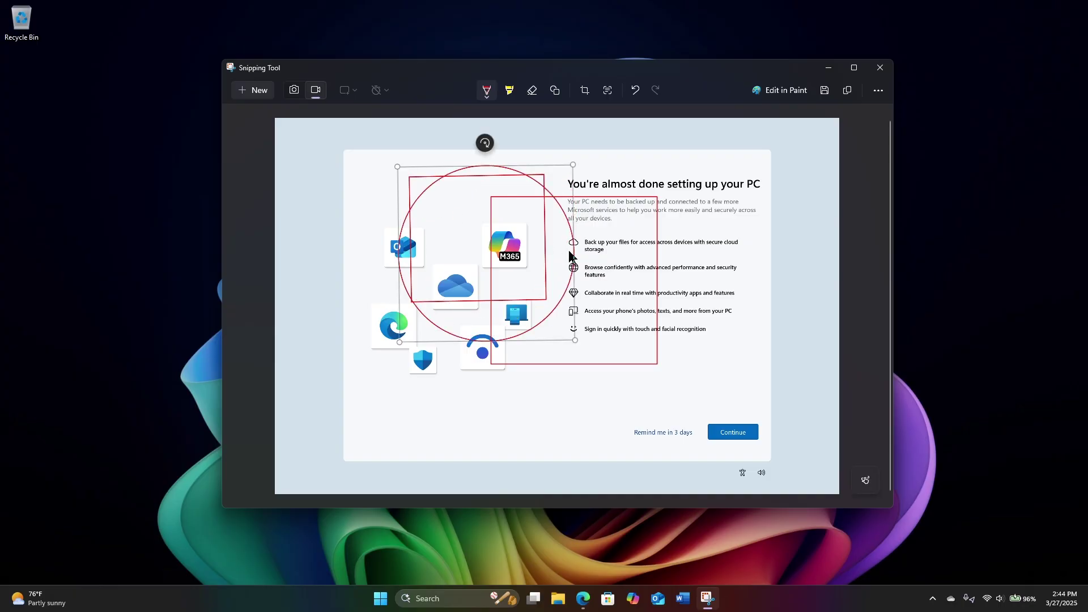
drag(576, 340, 697, 405)
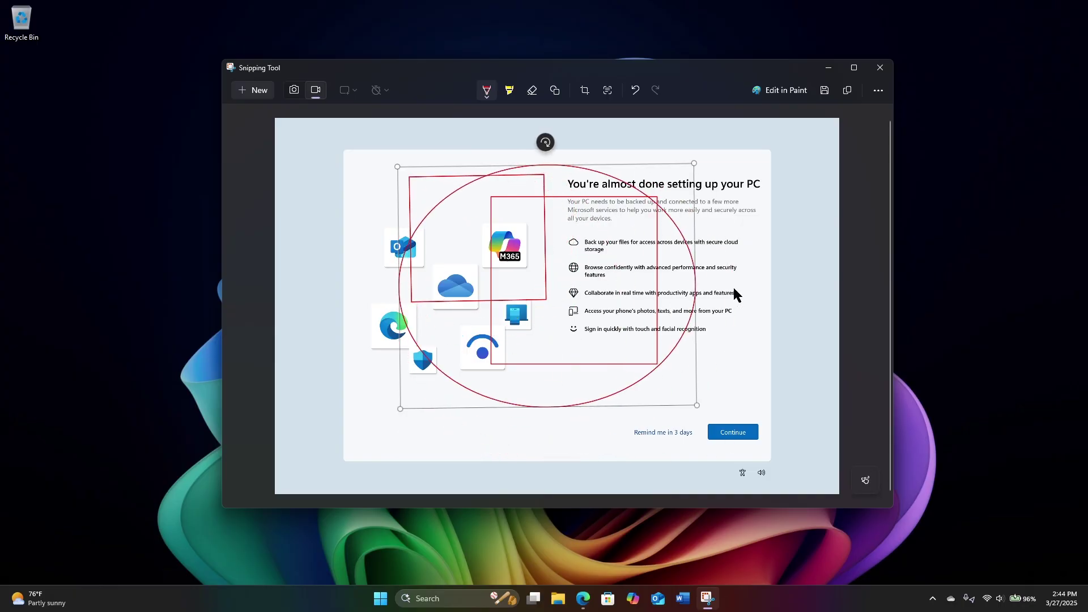
key(ctrl+z)
key(ctrl+z)
key(ctrl+z)
key(ctrl+z)
key(ctrl+z)
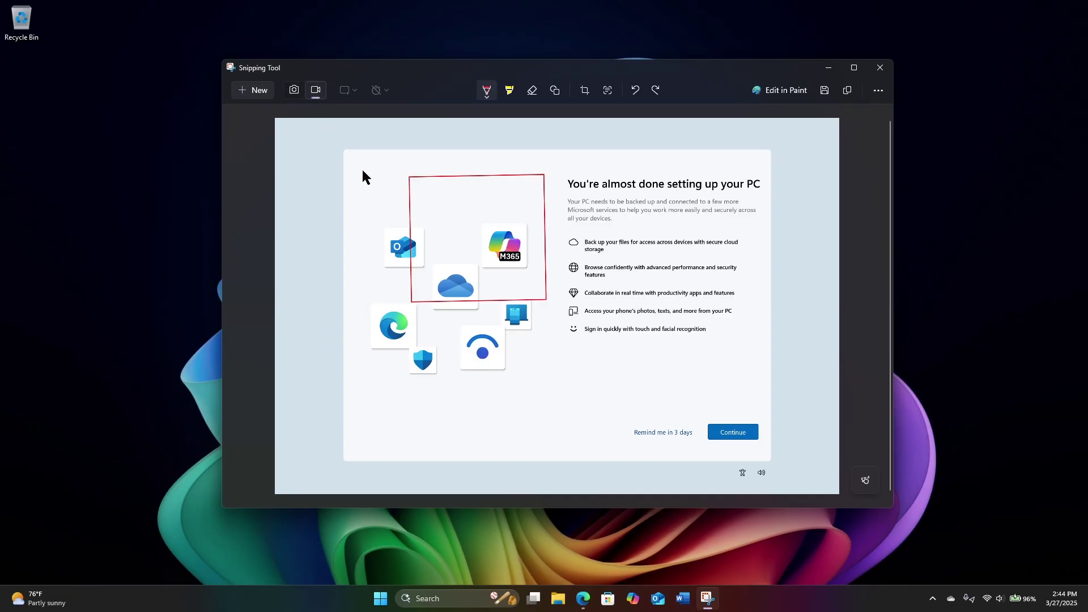
Show the '...' See more options list for the screenshot, then dismiss it
click(878, 91)
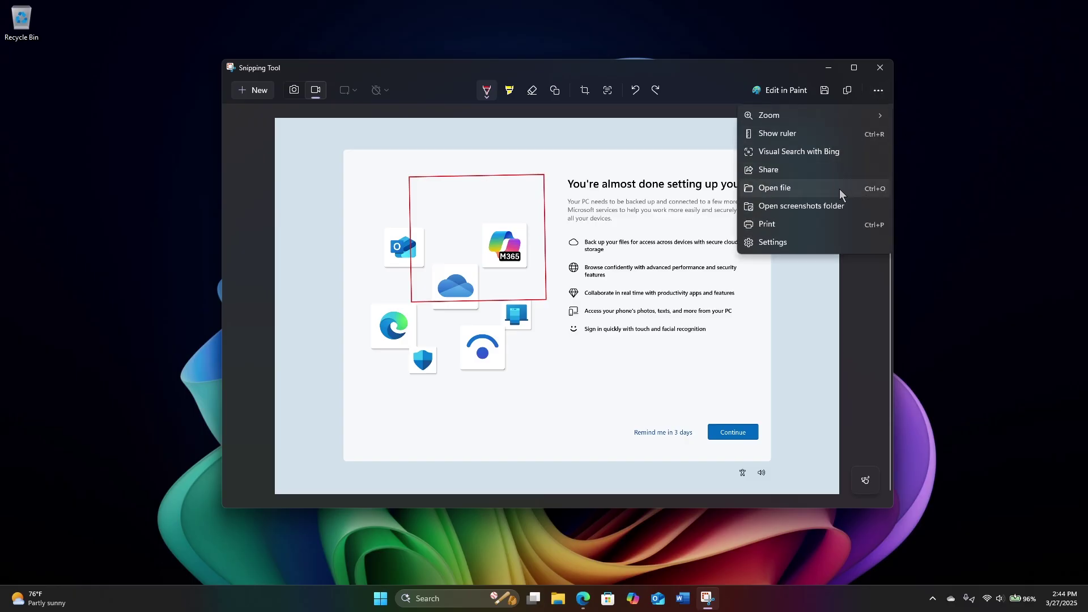
click(694, 99)
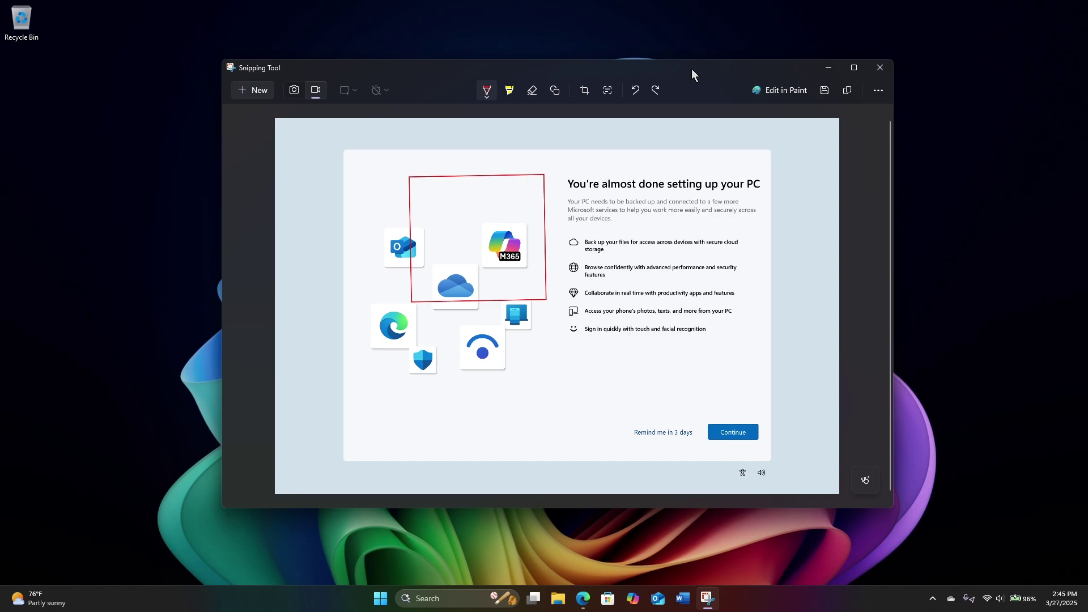
Run Visual Search with Bing on the screenshot, widen the results window, then close the browser
click(878, 90)
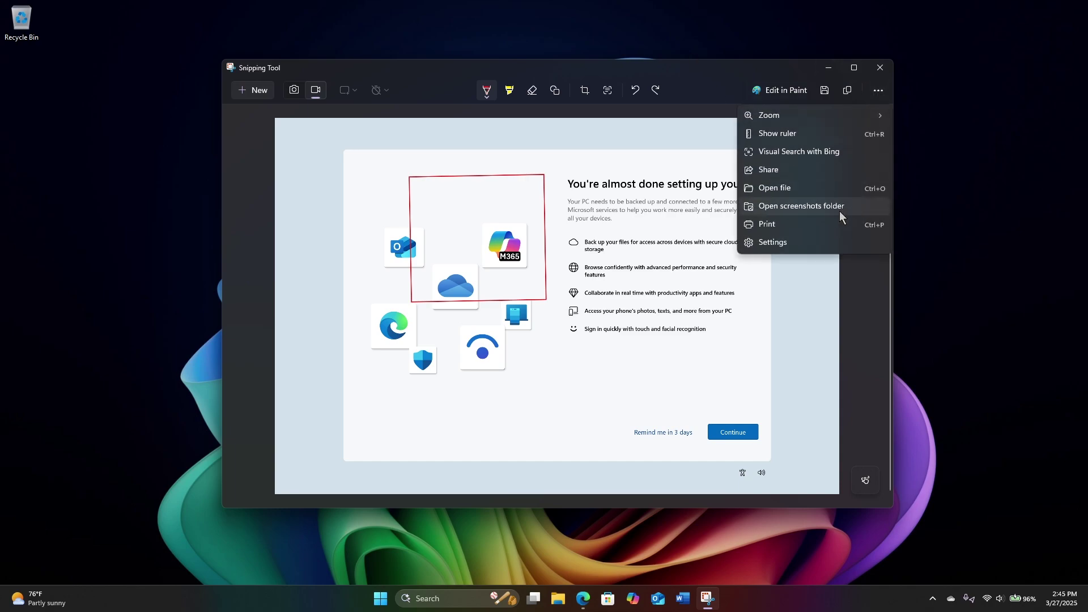
click(842, 151)
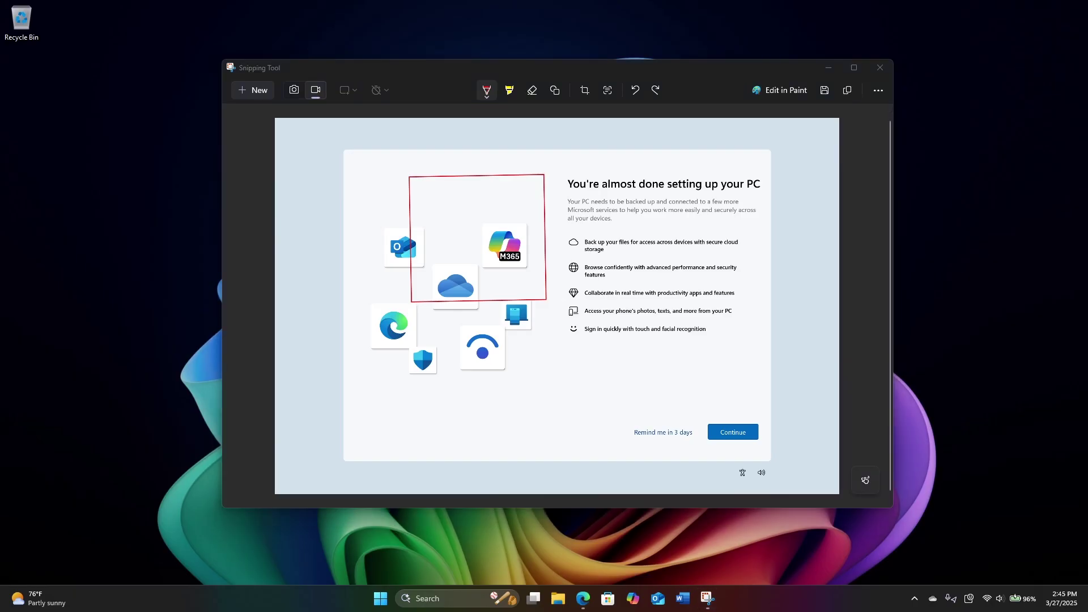
drag(840, 50, 408, 52)
drag(715, 150, 900, 151)
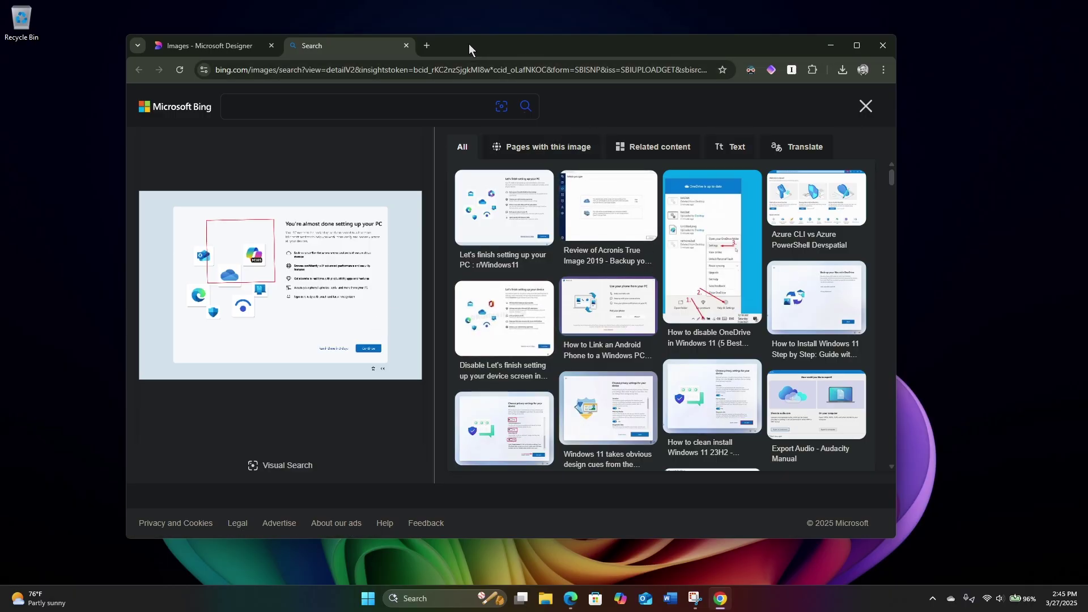
click(407, 46)
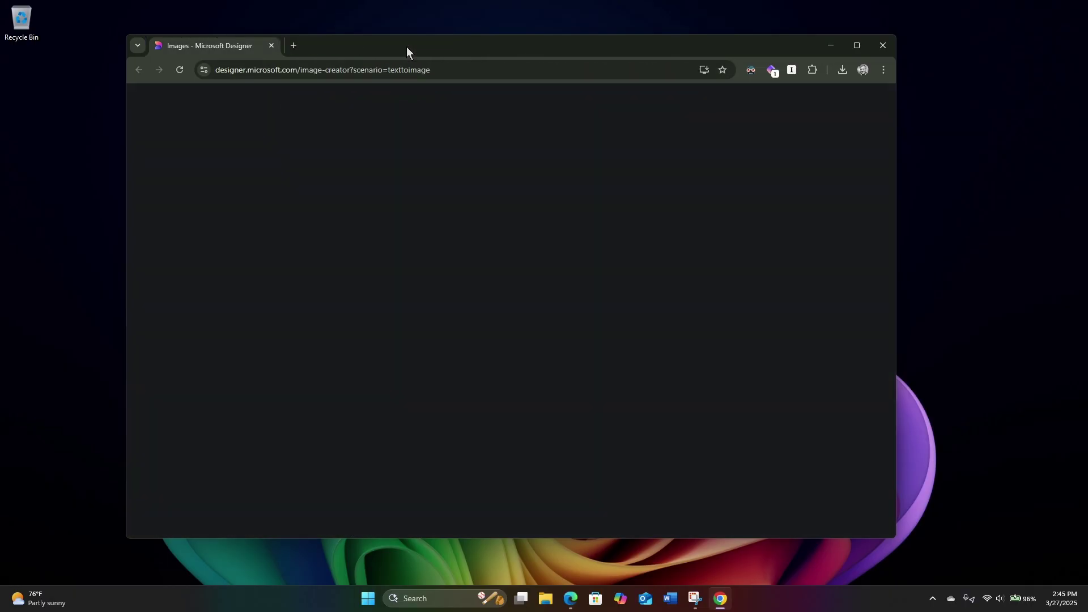
click(873, 45)
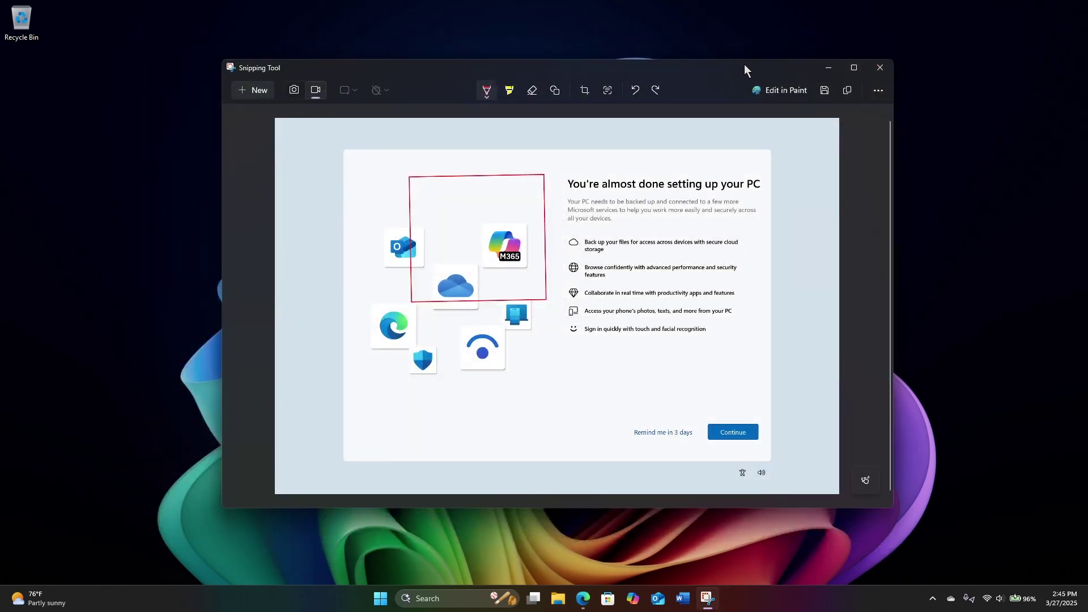
Move the Snipping Tool window around the desktop, then close the app
drag(744, 68, 702, 73)
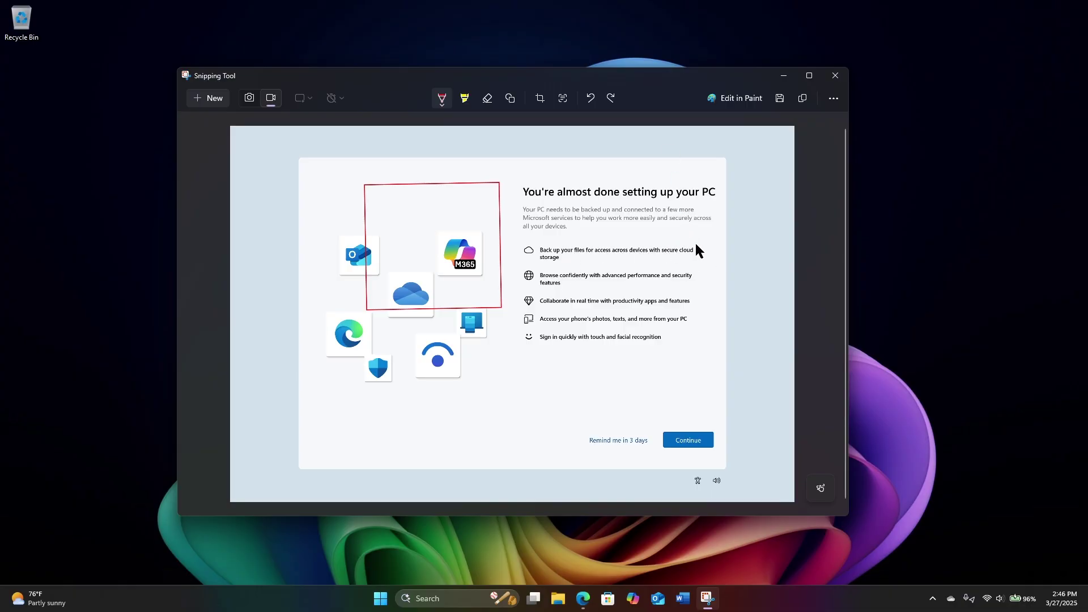
drag(676, 84, 719, 53)
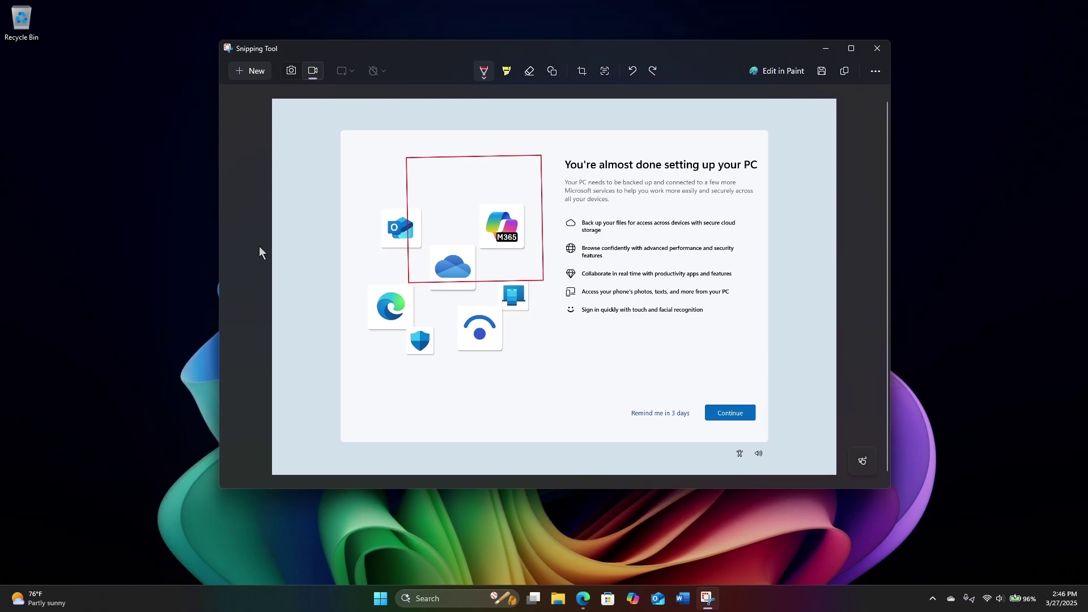
drag(519, 58, 540, 103)
click(868, 106)
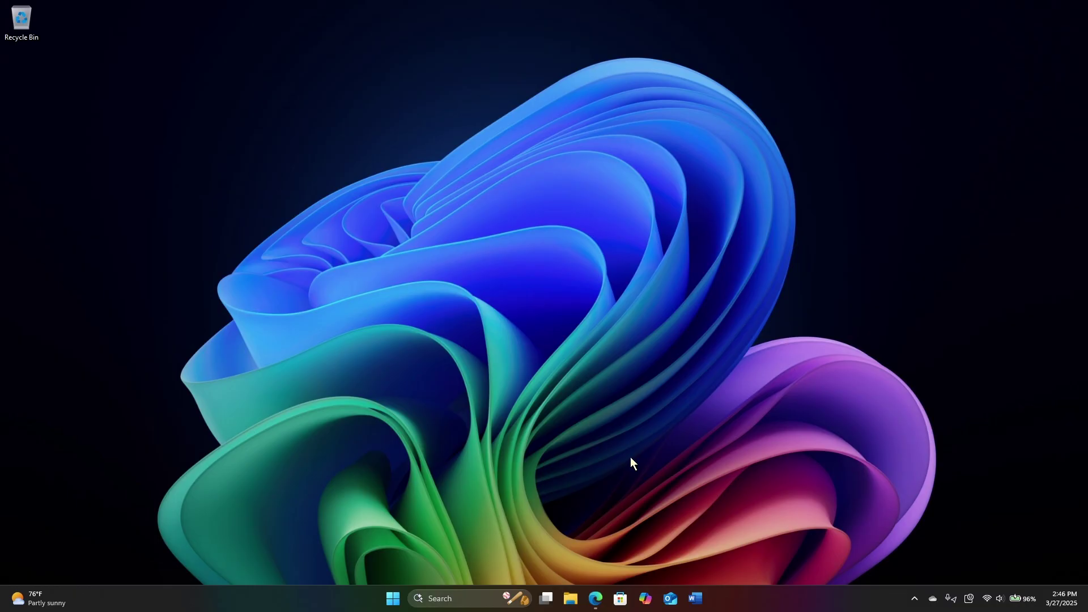
Launch Notepad from Start search and erase the stray characters typed into the note
key(super)
text(notepa)
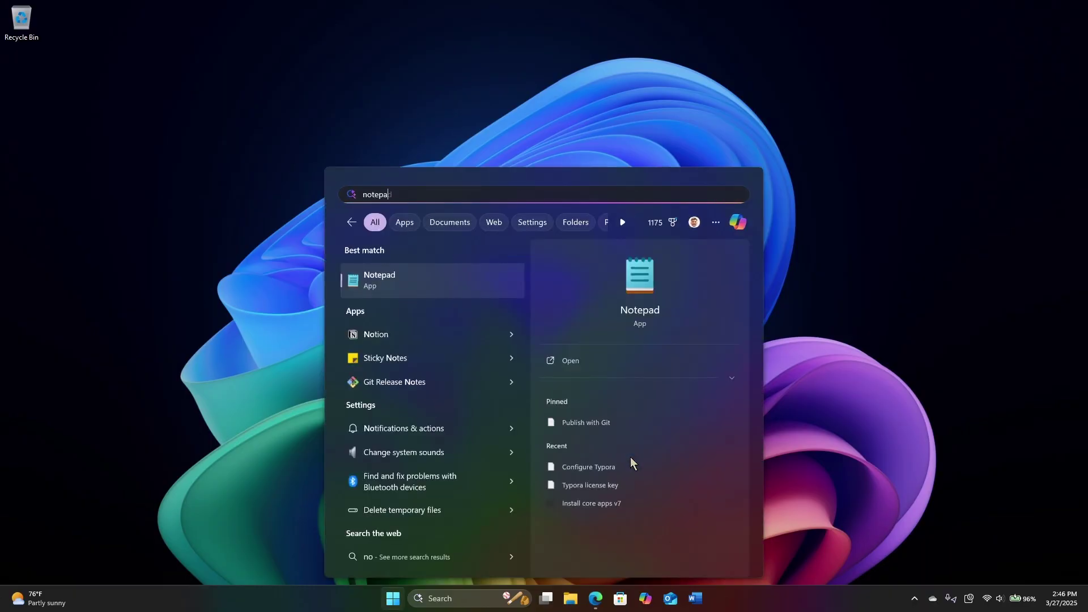
text(d)
key(Return)
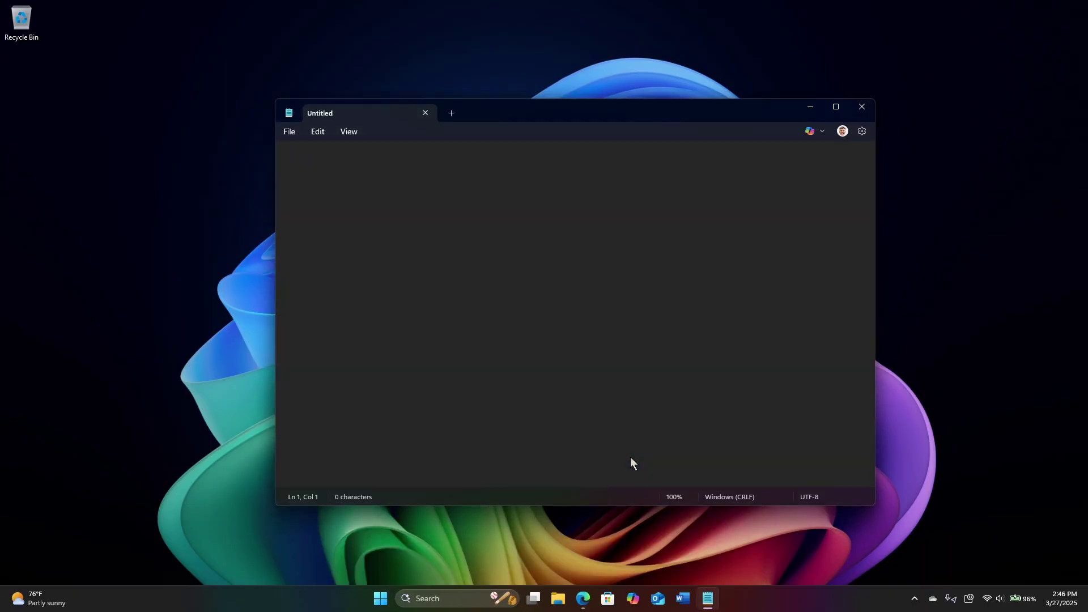
text(p a)
key(BackSpace)
key(BackSpace)
key(BackSpace)
Launch Paint, then snap Notepad to the left half and Paint to the right half
key(super)
text(paint)
key(Return)
key(alt+Tab)
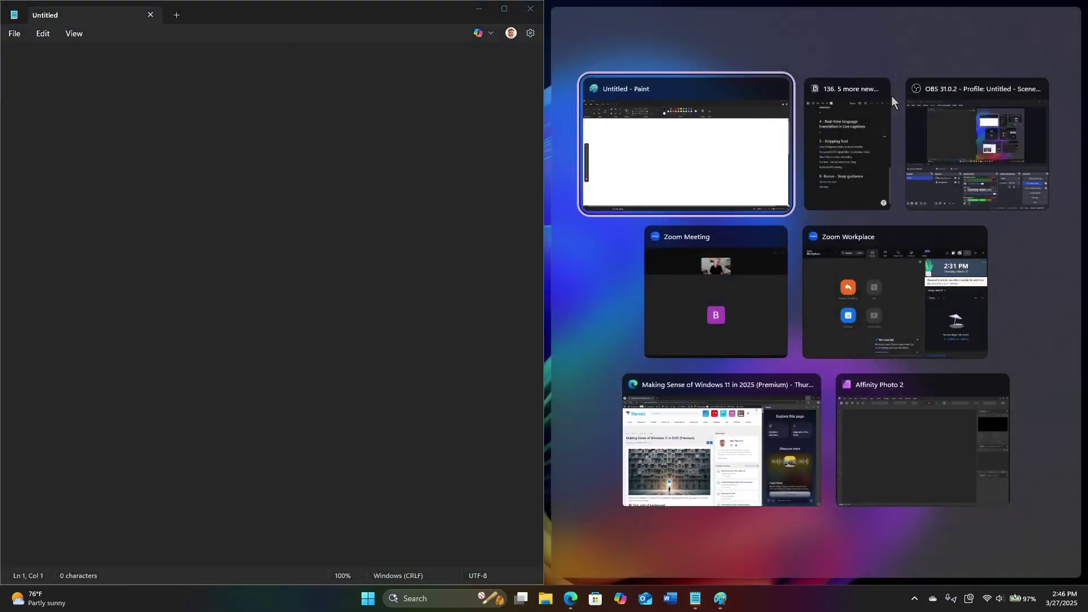
key(Return)
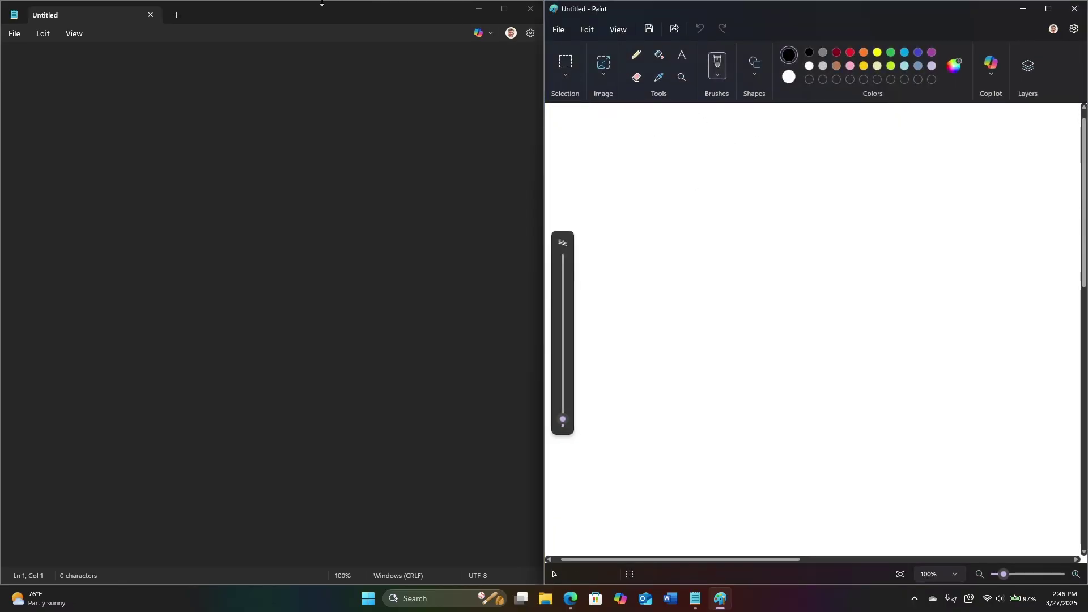
Pull Notepad and Paint out of their snapped halves, then maximize Paint
click(322, 13)
drag(322, 13, 635, 144)
mouse_move(912, 26)
mouse_down()
mouse_move(814, 40)
mouse_move(825, 80)
mouse_move(849, 42)
mouse_move(952, 53)
mouse_up()
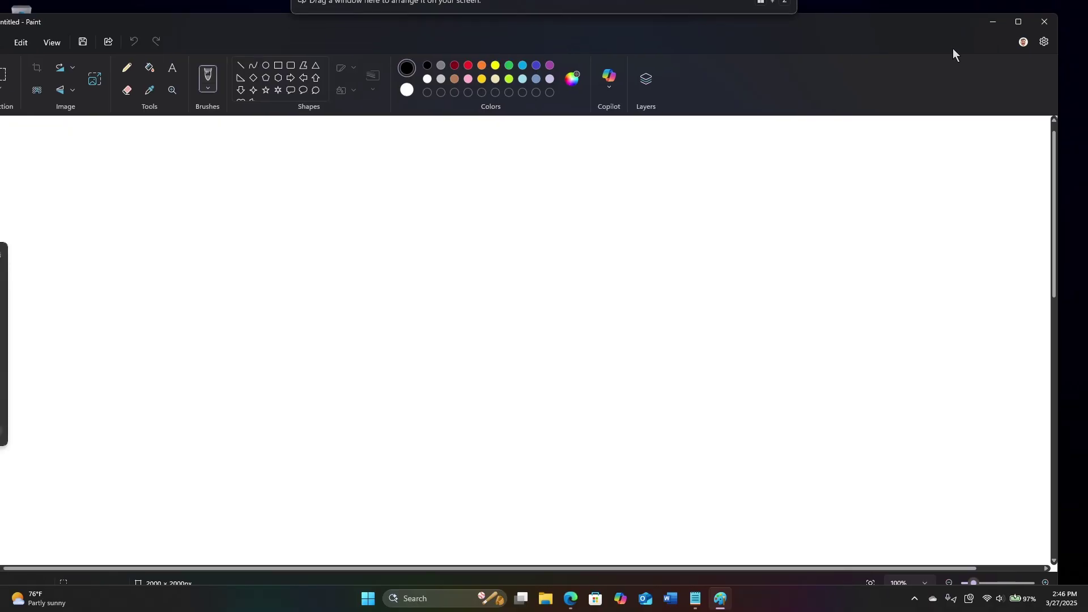
click(1023, 21)
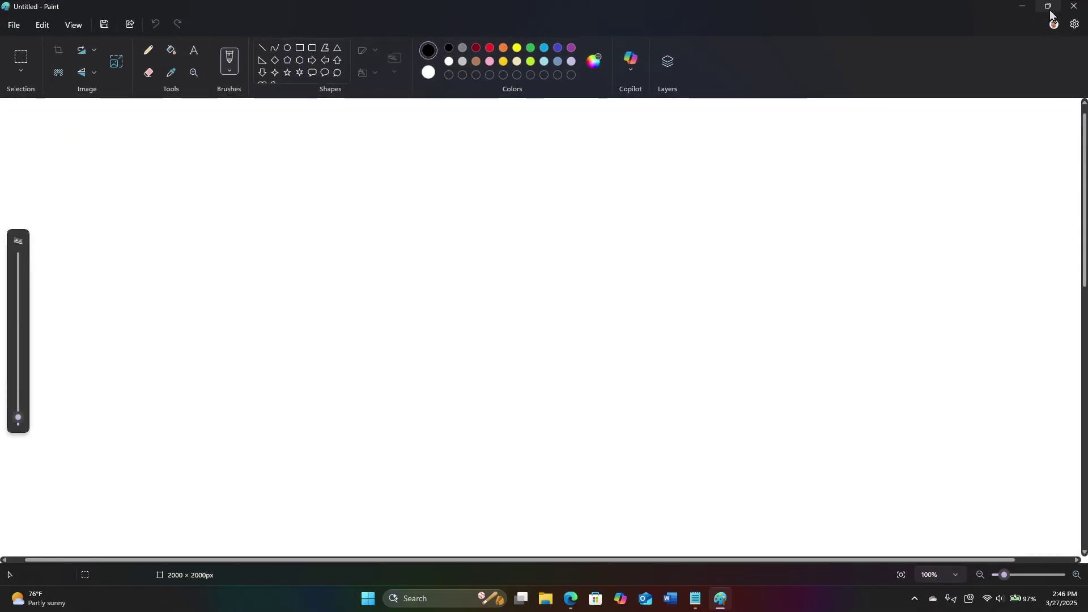
mouse_move(1053, 16)
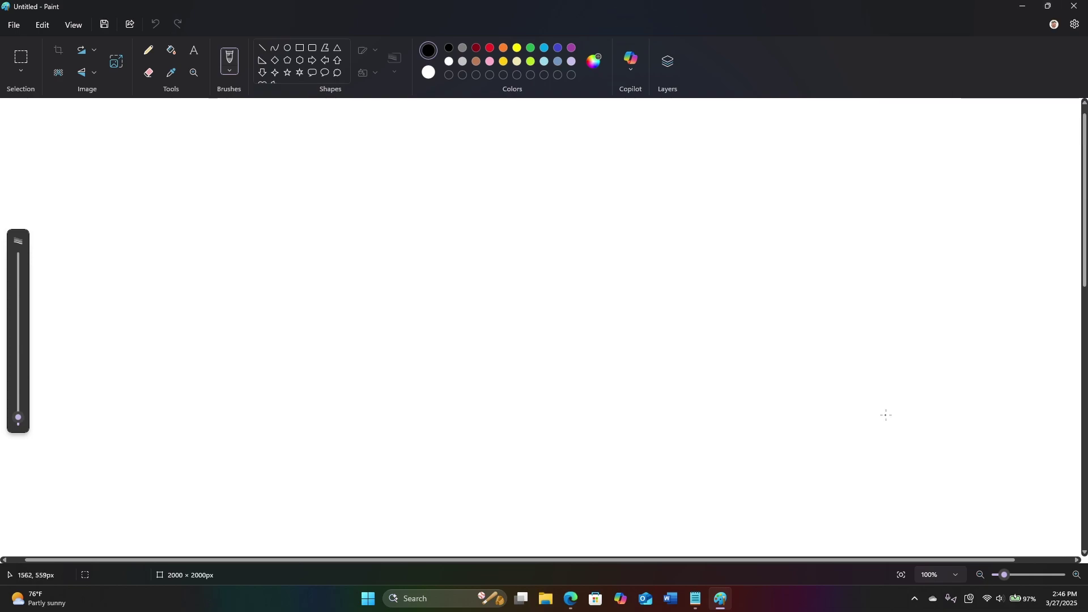
Bring Notepad forward, minimize Paint, and leave Notepad floating near the top of the desktop
click(696, 599)
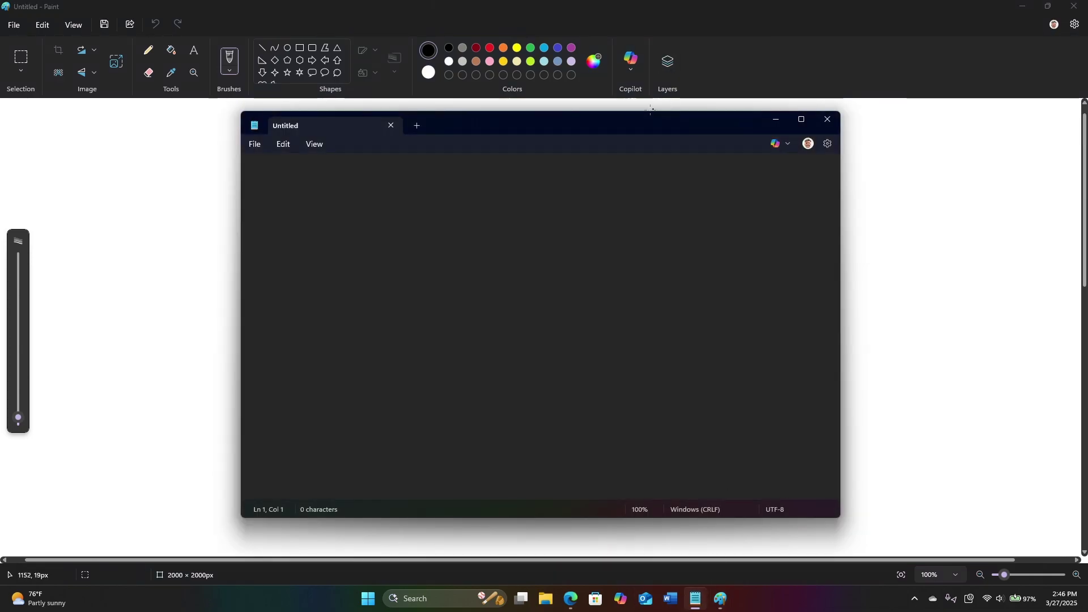
drag(645, 122, 642, 87)
click(1026, 8)
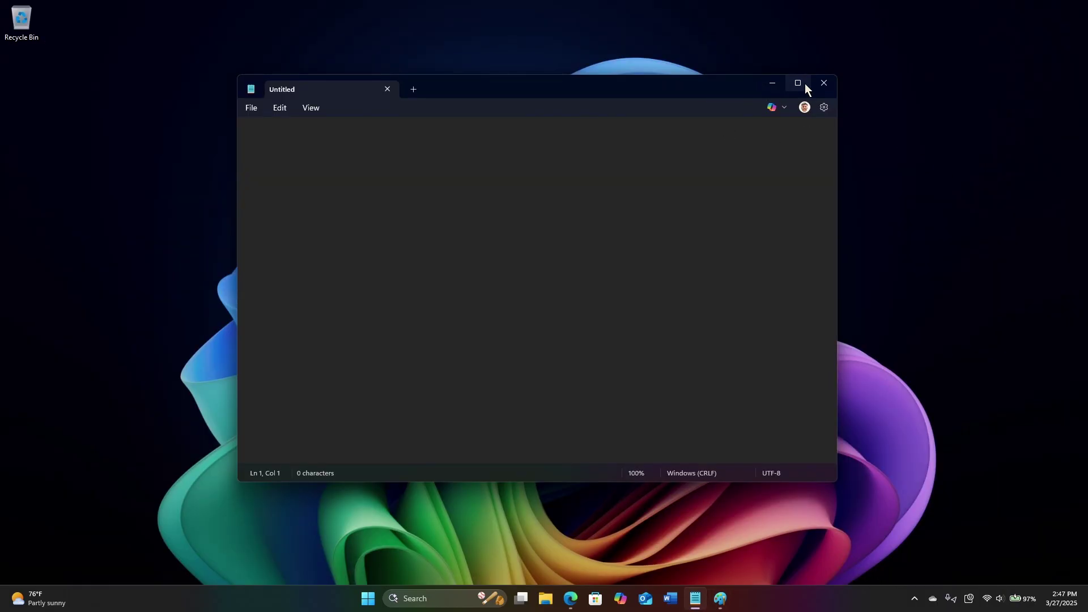
mouse_move(802, 84)
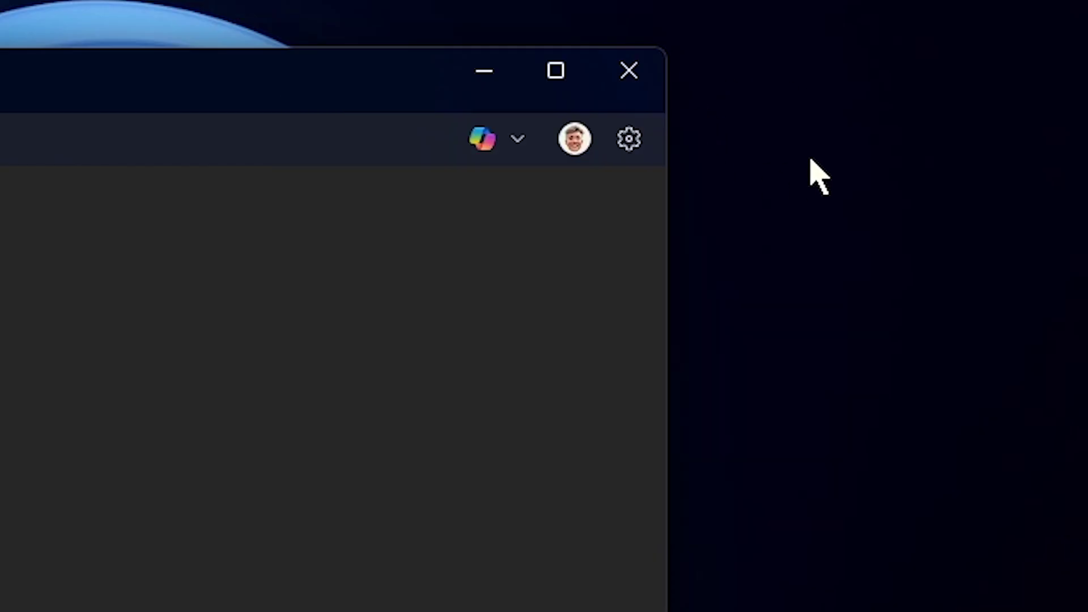
mouse_move(565, 80)
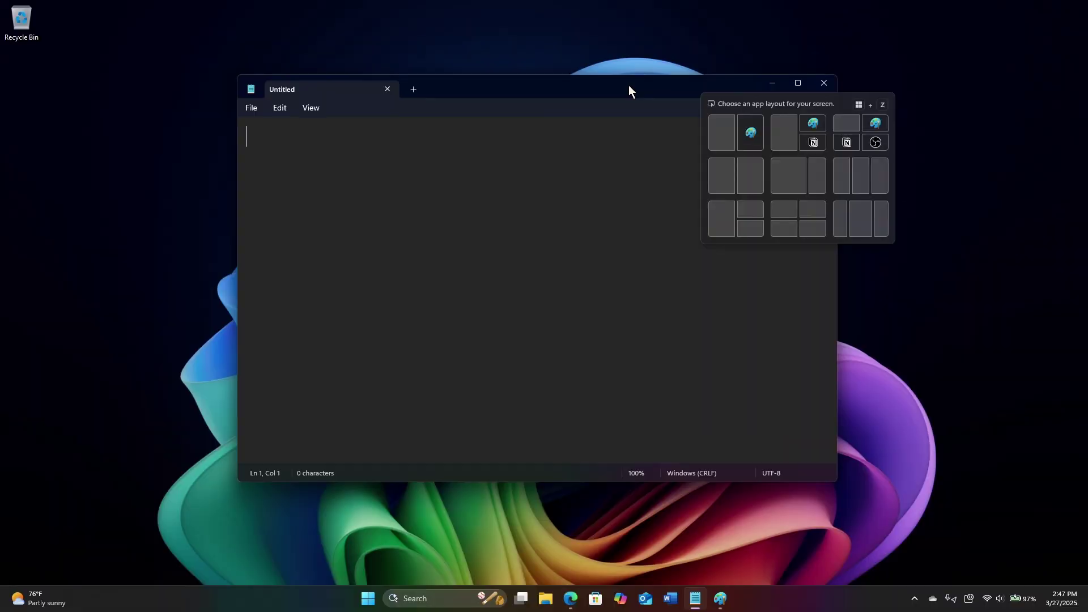
mouse_move(628, 86)
mouse_down()
mouse_move(606, 57)
mouse_move(610, 17)
mouse_move(426, 62)
mouse_move(349, 61)
mouse_move(724, 65)
mouse_move(651, 145)
mouse_move(654, 121)
mouse_move(619, 109)
mouse_move(621, 95)
mouse_up()
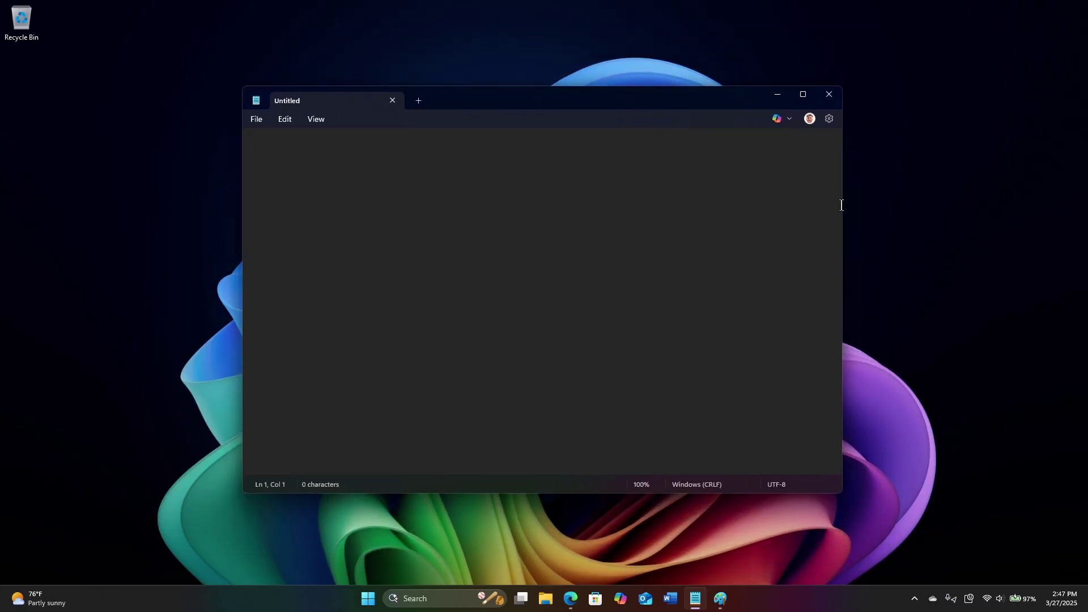
drag(655, 102, 652, 89)
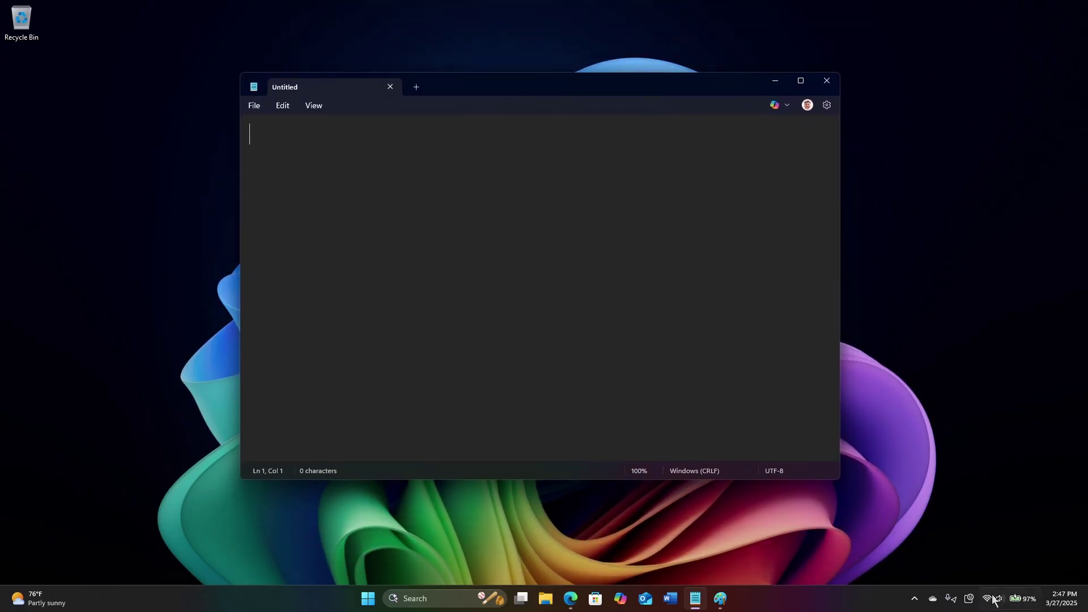